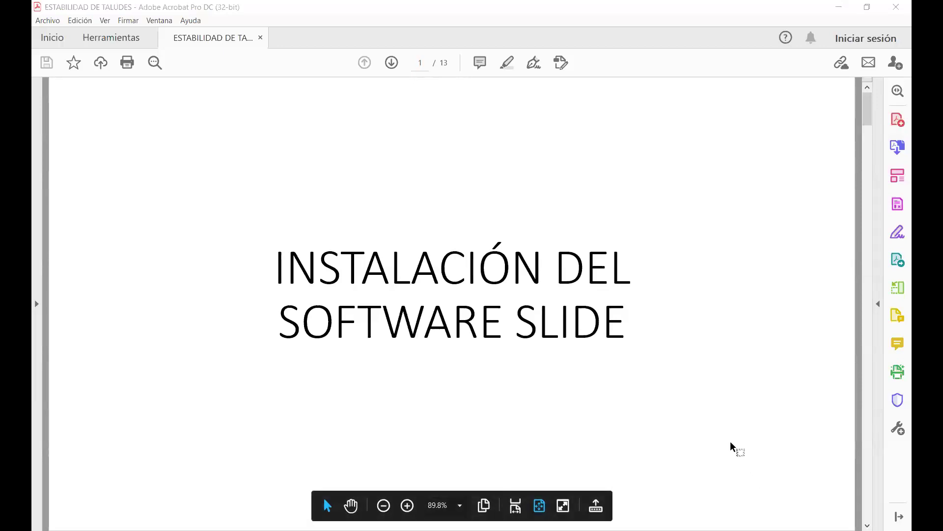
Switch to File Explorer, open Rocscience Slide 6.020 inside the 0-Taller estabilidad de taludes folder, and check its Crack subfolder's contents
{"action": "left_click", "coordinate": [913, 82]}
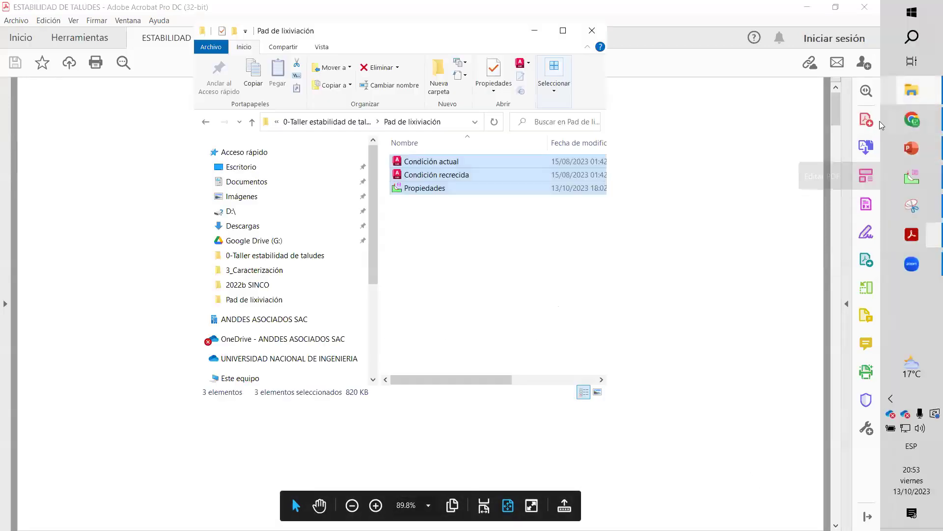
{"action": "left_click", "coordinate": [327, 122]}
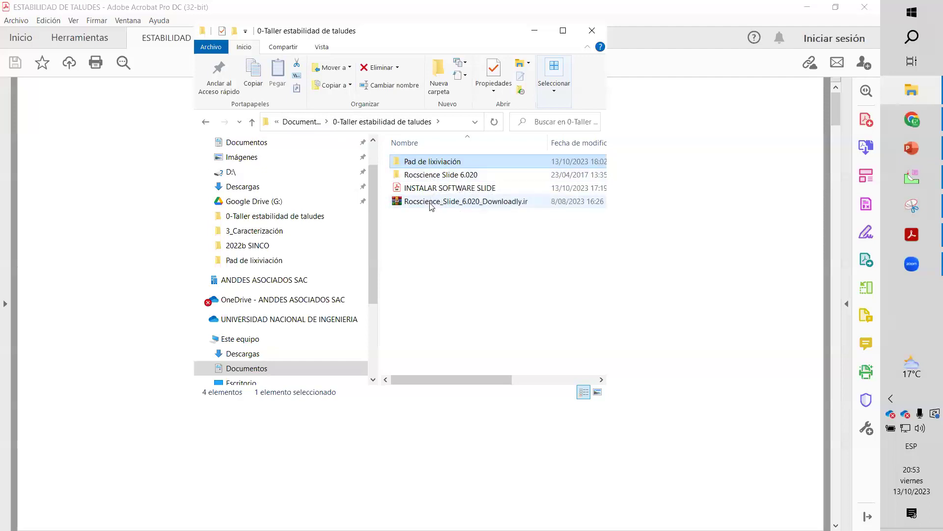
{"action": "double_click", "coordinate": [420, 175]}
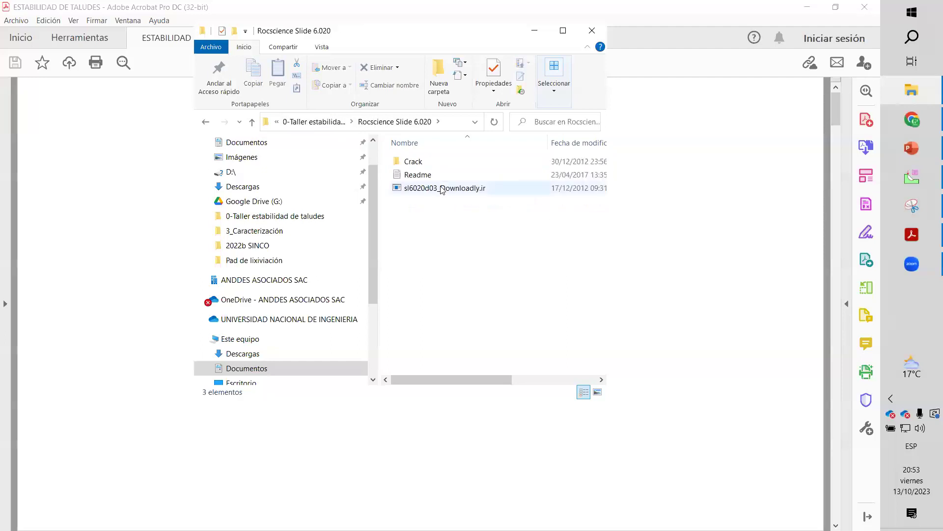
{"action": "double_click", "coordinate": [426, 164]}
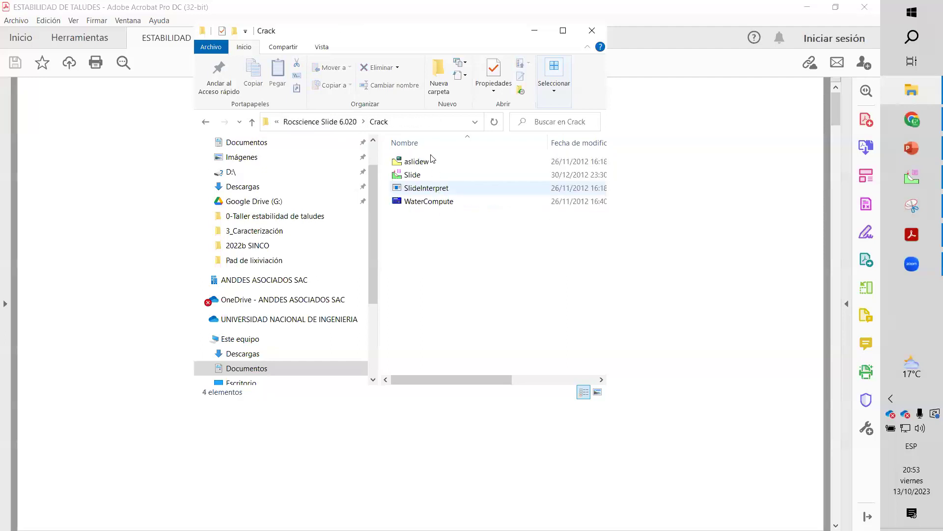
{"action": "left_click", "coordinate": [324, 122]}
{"action": "left_click", "coordinate": [464, 242]}
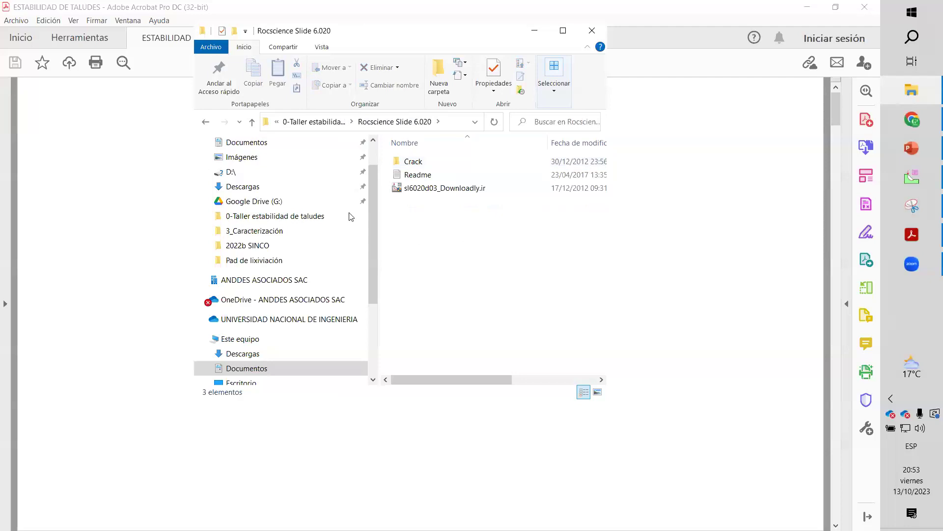
Move the Rocscience Slide 6.020 folder window out of the way and view page 2 of the PDF guide about extracting the folder
{"action": "left_click_drag", "start_coordinate": [408, 46], "coordinate": [302, 168]}
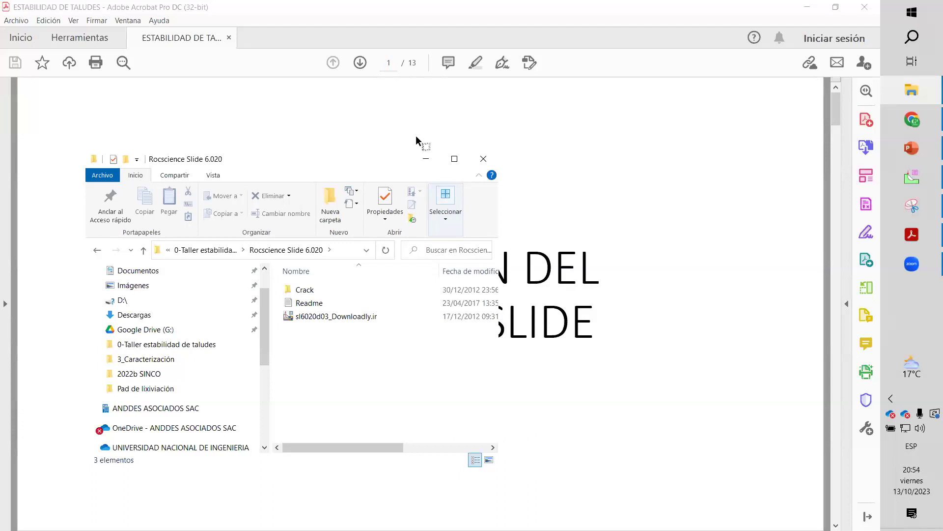
{"action": "left_click", "coordinate": [425, 158]}
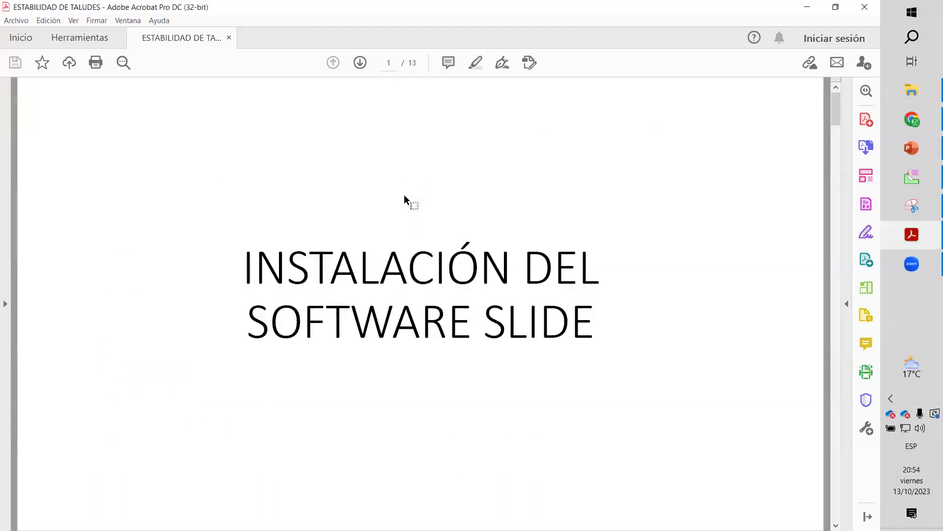
{"action": "scroll", "coordinate": [403, 194], "scroll_direction": "down", "scroll_amount": 1}
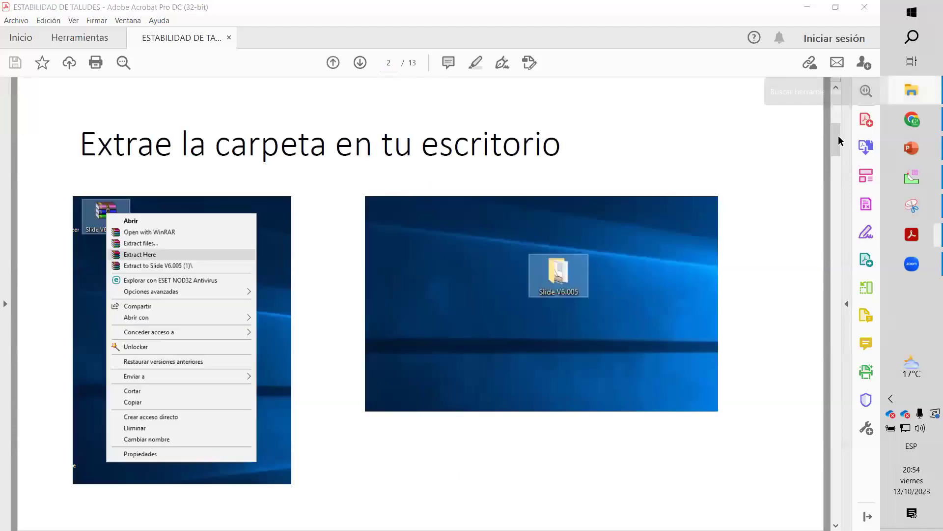
{"action": "left_click", "coordinate": [911, 90]}
{"action": "left_click", "coordinate": [426, 158]}
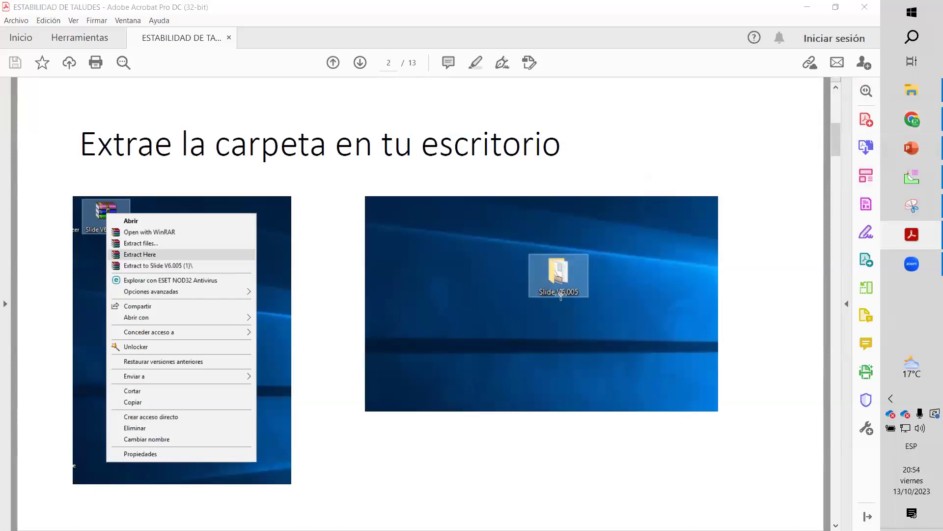
Go to page 3 of the guide and place the Rocscience Slide 6.020 folder beside it to compare the installer application
{"action": "scroll", "coordinate": [562, 295], "scroll_direction": "down", "scroll_amount": 2}
{"action": "left_click", "coordinate": [912, 90]}
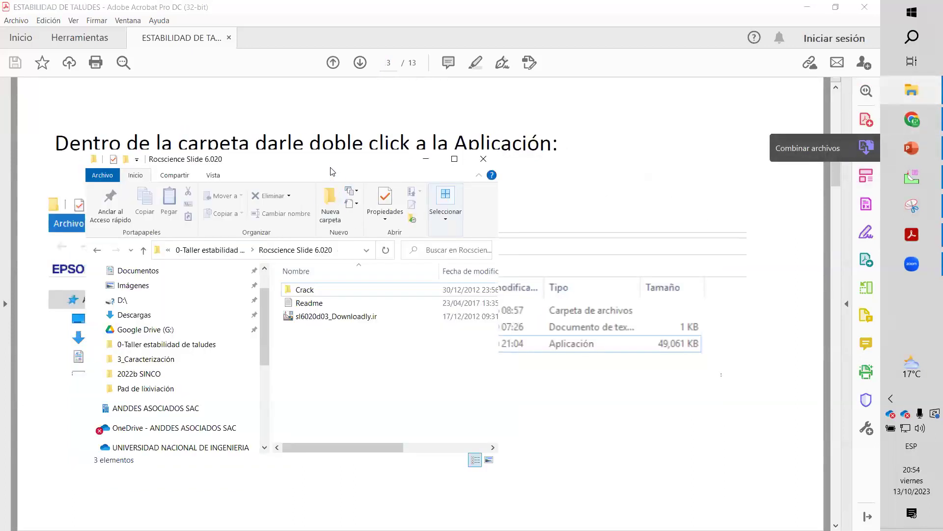
{"action": "left_click_drag", "start_coordinate": [342, 171], "coordinate": [717, 160]}
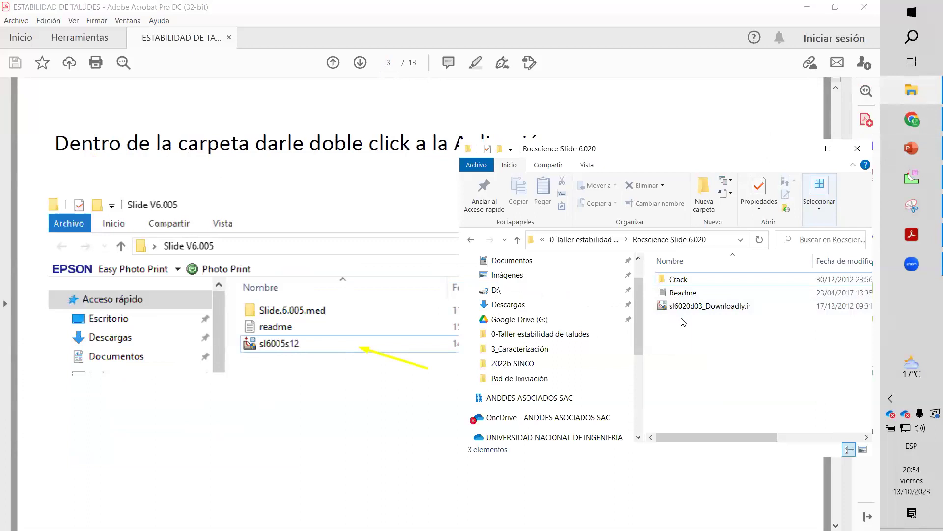
{"action": "left_click", "coordinate": [324, 184]}
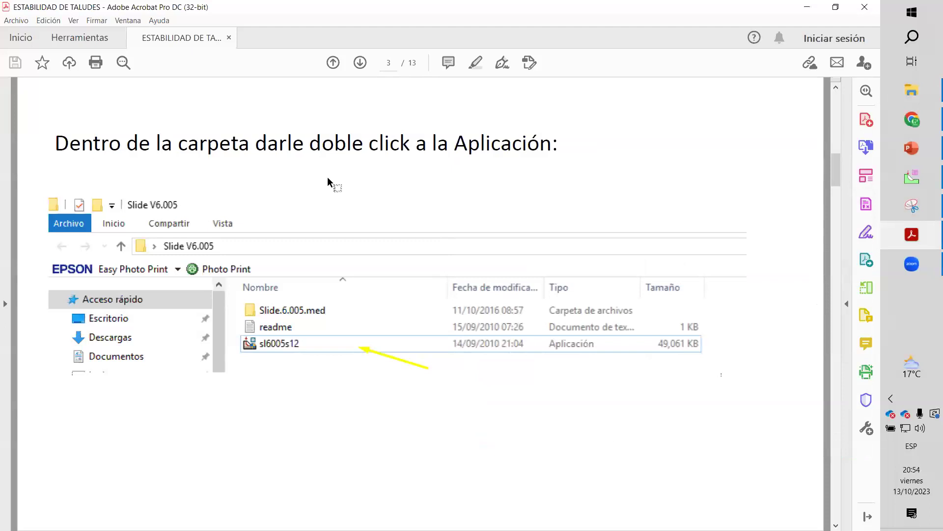
Review pages 4 and 5 of the guide on the installation wizard, marking out the user and company name fields
{"action": "scroll", "coordinate": [356, 224], "scroll_direction": "down", "scroll_amount": 3}
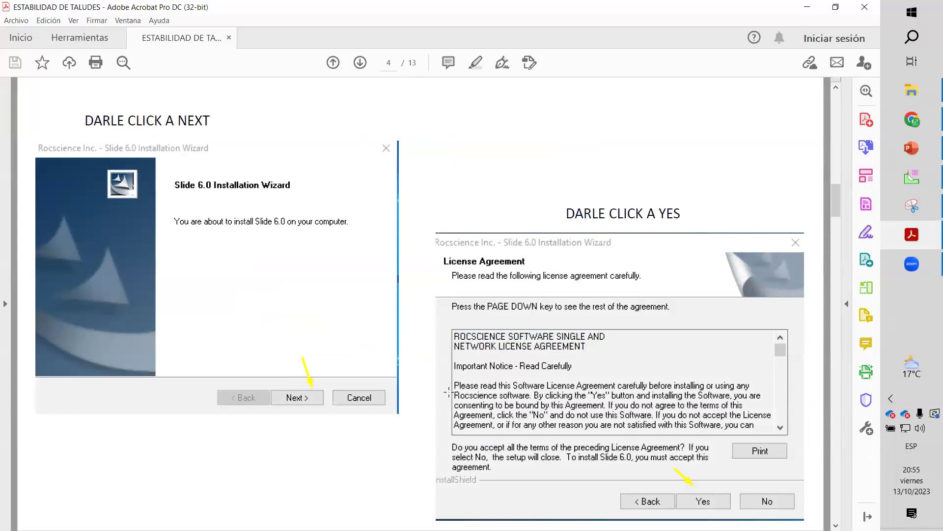
{"action": "scroll", "coordinate": [453, 391], "scroll_direction": "down", "scroll_amount": 3}
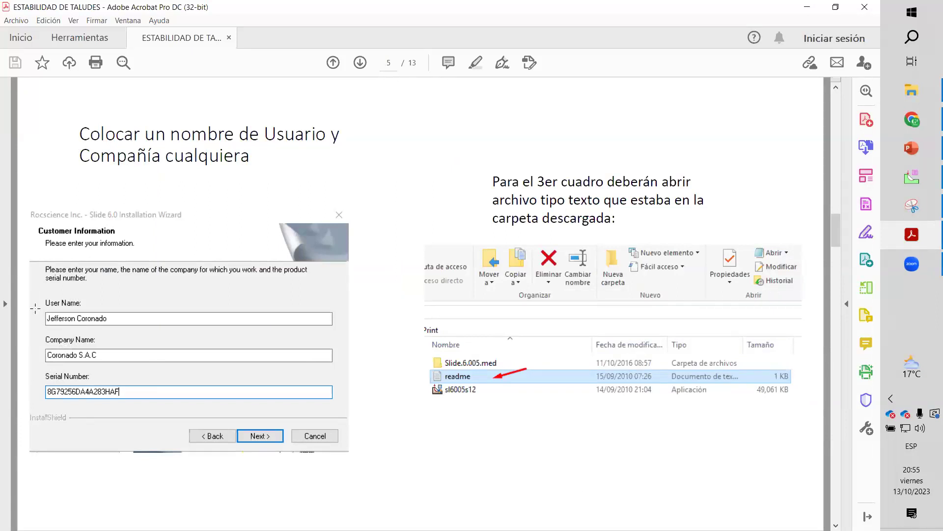
{"action": "left_click_drag", "start_coordinate": [42, 299], "coordinate": [130, 370]}
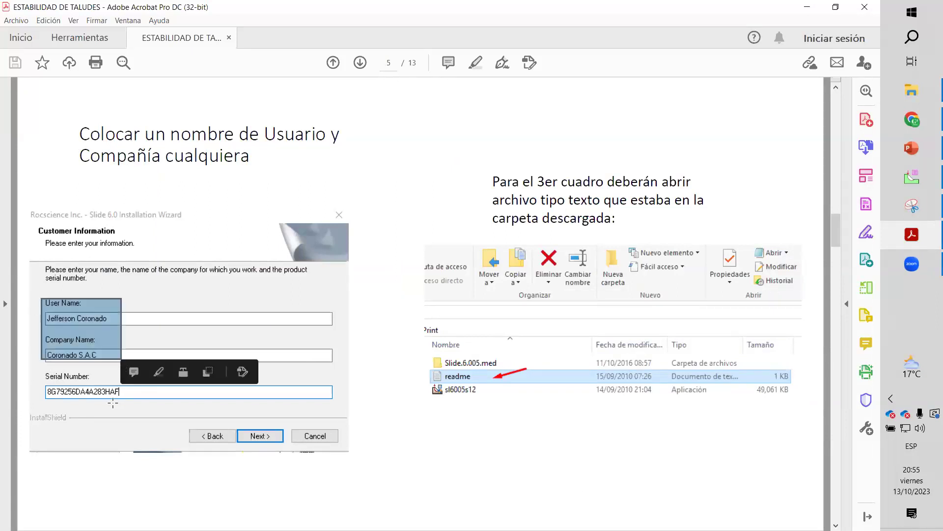
{"action": "left_click", "coordinate": [419, 459]}
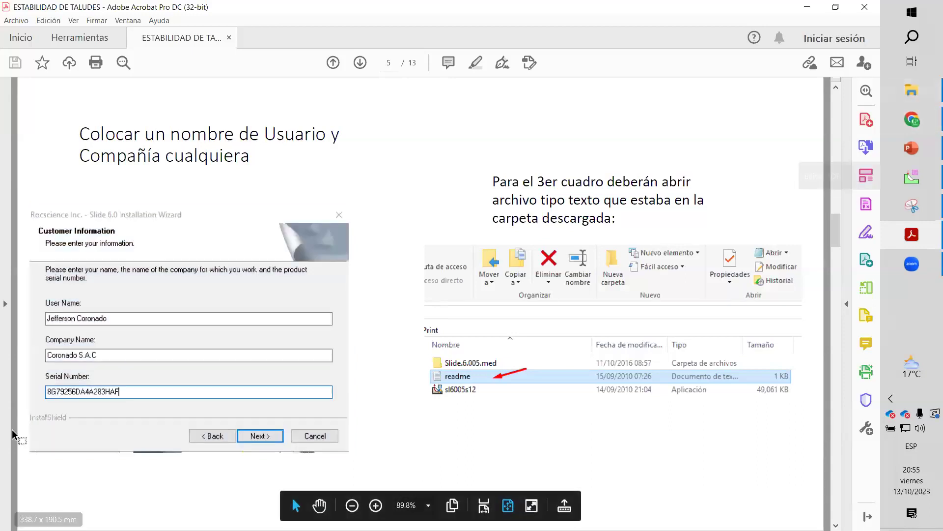
Open the Readme file from the Rocscience Slide 6.020 folder, highlight its serial number, and close the file
{"action": "left_click", "coordinate": [929, 92]}
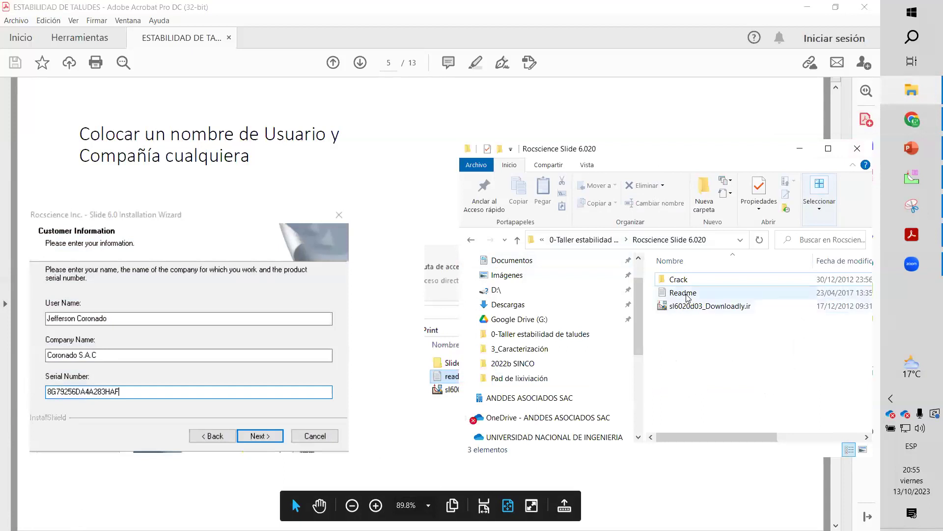
{"action": "left_click_drag", "start_coordinate": [613, 150], "coordinate": [473, 155]}
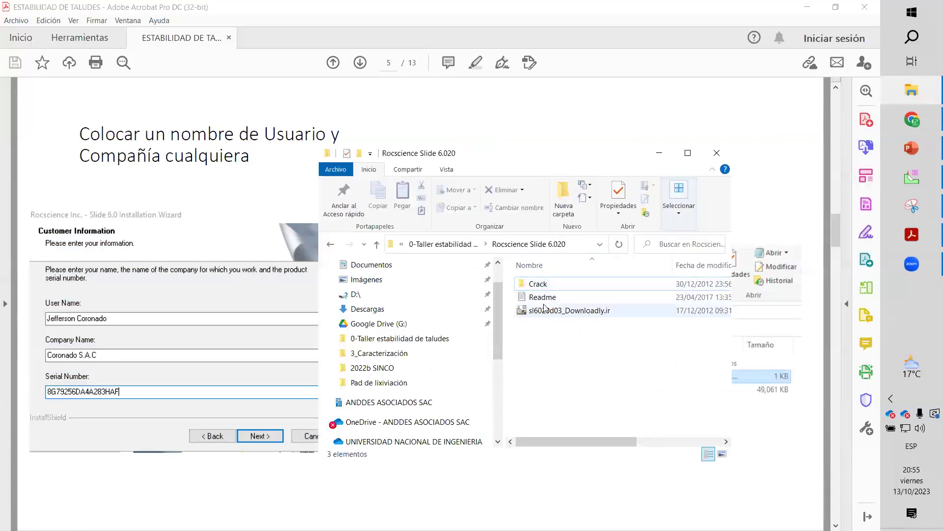
{"action": "double_click", "coordinate": [542, 297]}
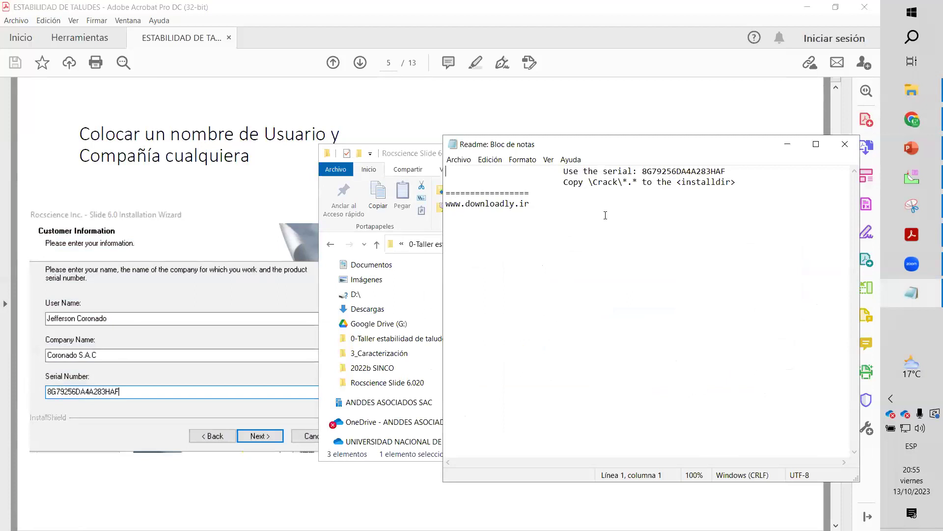
{"action": "left_click_drag", "start_coordinate": [727, 171], "coordinate": [645, 172]}
{"action": "left_click", "coordinate": [845, 144]}
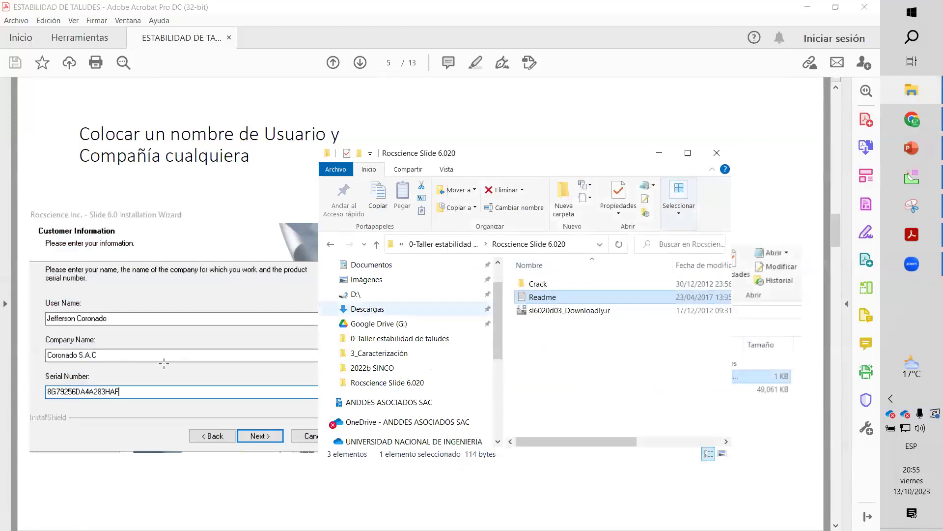
Read pages 6 to 9 of the guide, covering the serial number, destination folder, setup type, progress and file replacement
{"action": "left_click", "coordinate": [165, 367]}
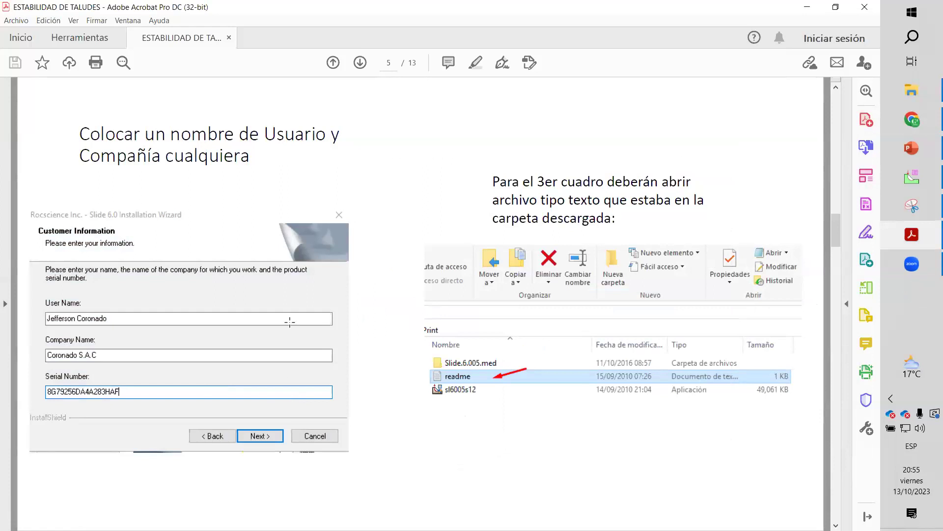
{"action": "scroll", "coordinate": [290, 322], "scroll_direction": "down", "scroll_amount": 5}
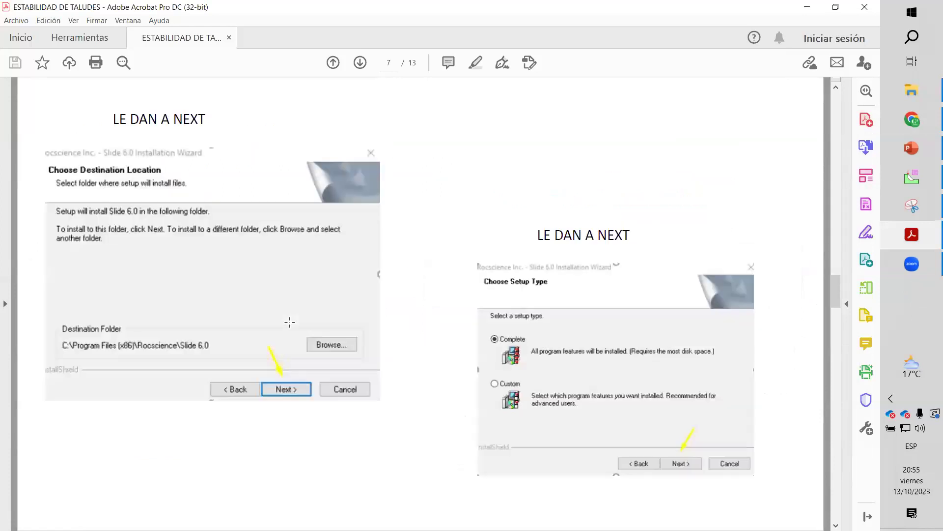
{"action": "scroll", "coordinate": [290, 322], "scroll_direction": "up", "scroll_amount": 3}
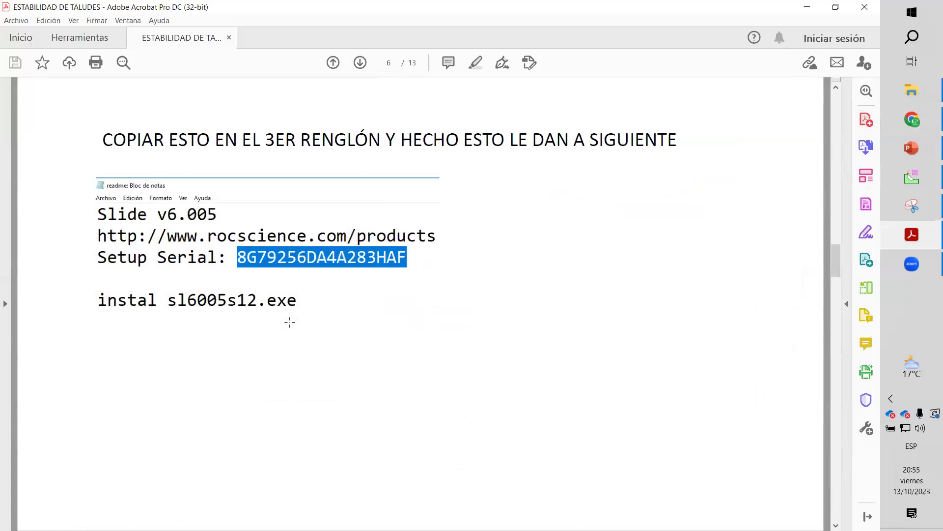
{"action": "scroll", "coordinate": [290, 322], "scroll_direction": "down", "scroll_amount": 3}
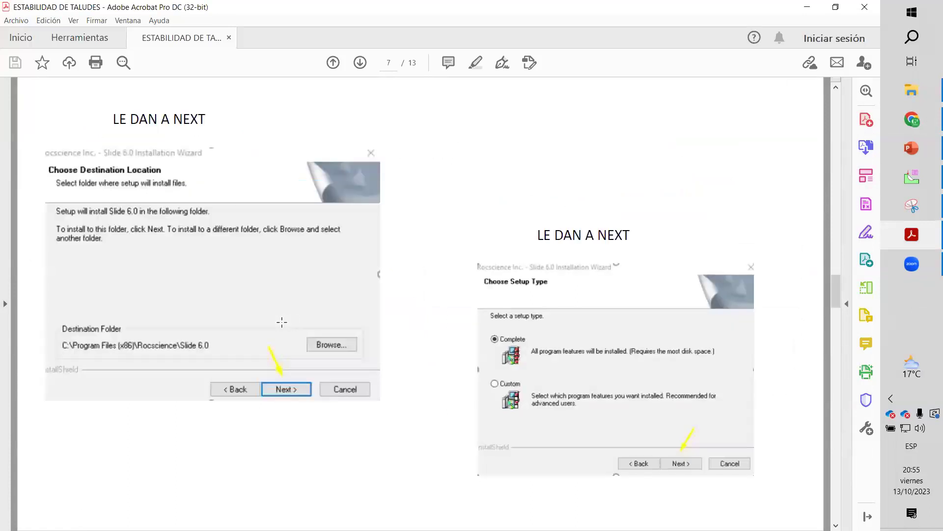
{"action": "scroll", "coordinate": [290, 322], "scroll_direction": "down", "scroll_amount": 3}
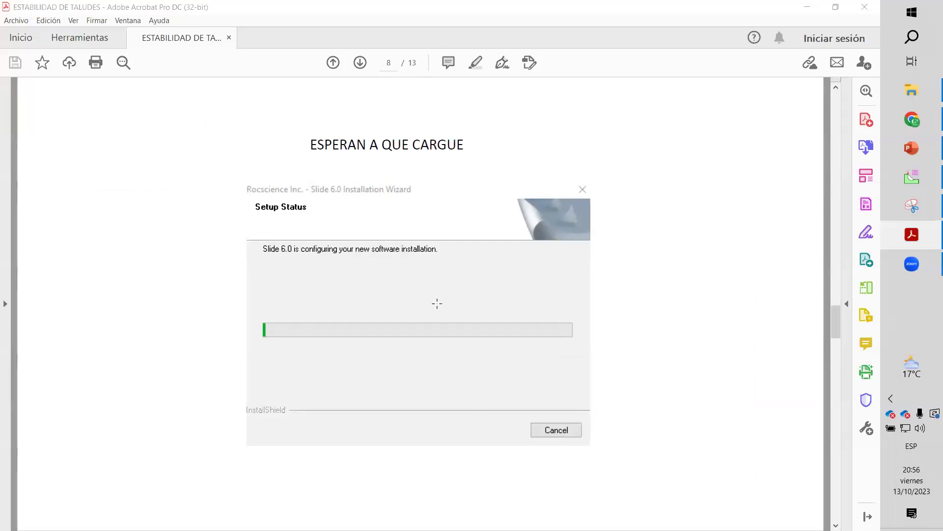
{"action": "scroll", "coordinate": [438, 303], "scroll_direction": "down", "scroll_amount": 1}
{"action": "scroll", "coordinate": [438, 304], "scroll_direction": "up", "scroll_amount": 1}
{"action": "scroll", "coordinate": [445, 103], "scroll_direction": "down", "scroll_amount": 1}
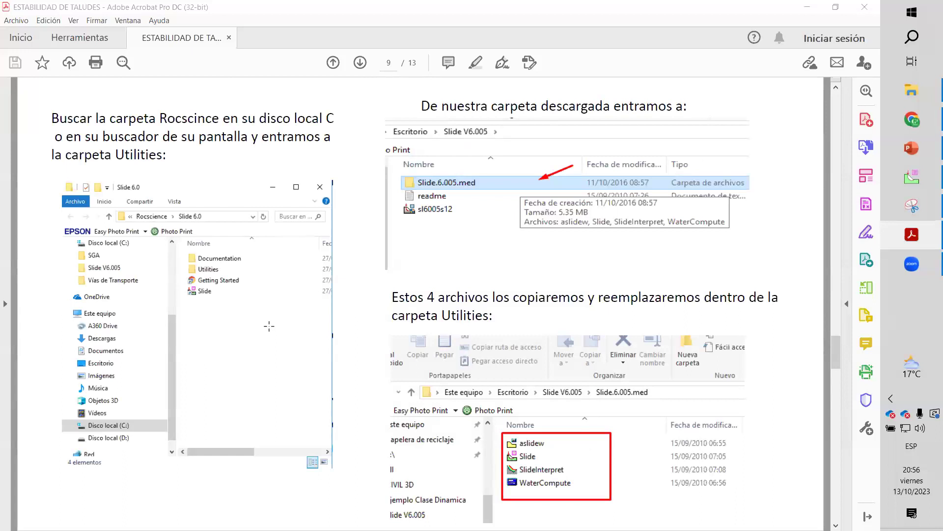
Open Archivos de programa on Windows (C:) in File Explorer, widen the window, and search the list for the Rocscience folder
{"action": "left_click", "coordinate": [923, 87]}
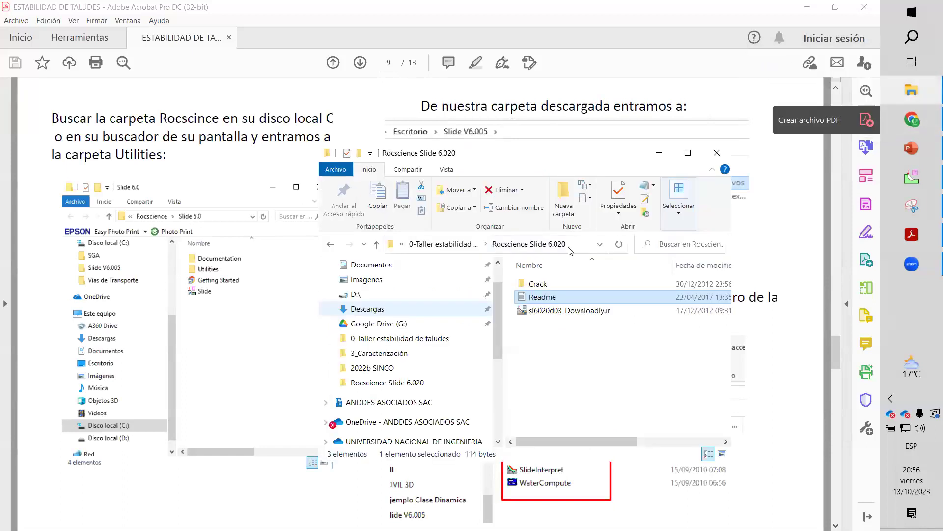
{"action": "scroll", "coordinate": [432, 393], "scroll_direction": "down", "scroll_amount": 5}
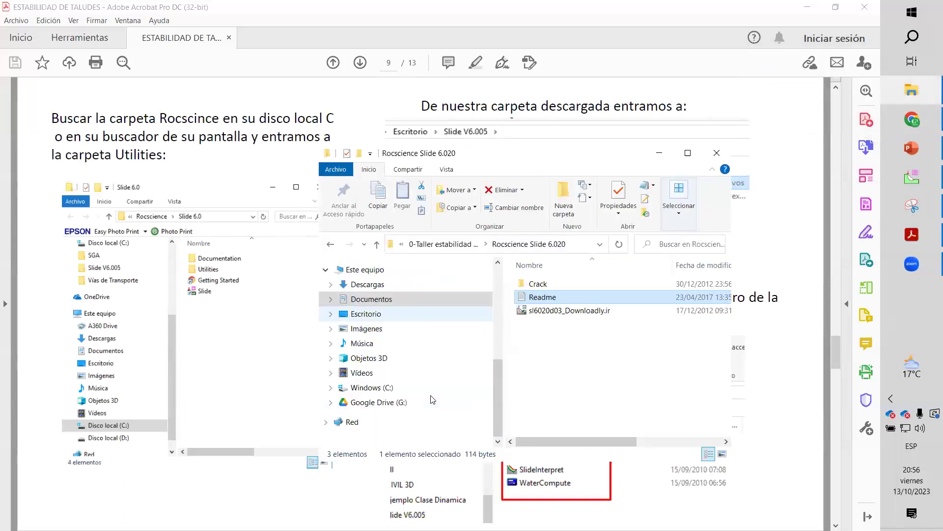
{"action": "left_click", "coordinate": [373, 388]}
{"action": "double_click", "coordinate": [584, 285]}
{"action": "scroll", "coordinate": [589, 339], "scroll_direction": "down", "scroll_amount": 2}
{"action": "scroll", "coordinate": [589, 342], "scroll_direction": "down", "scroll_amount": 8}
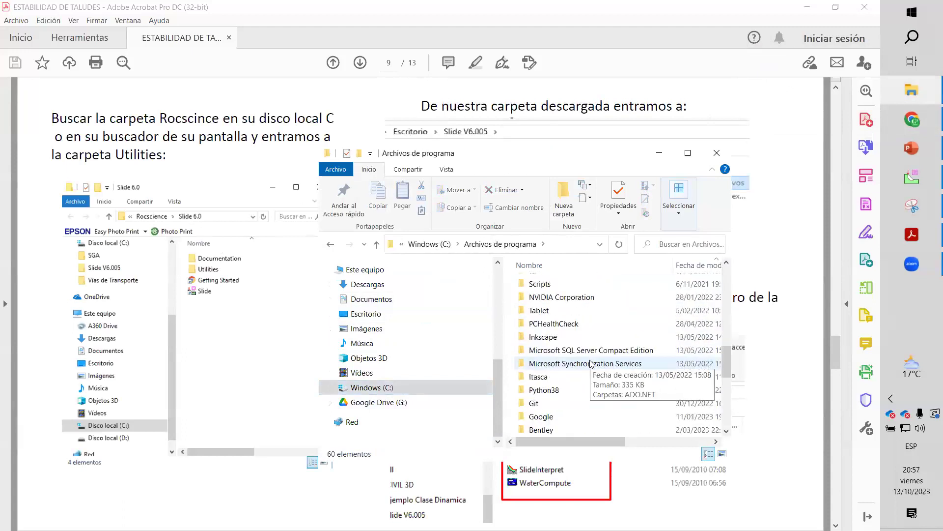
{"action": "scroll", "coordinate": [591, 364], "scroll_direction": "down", "scroll_amount": 6}
{"action": "scroll", "coordinate": [595, 368], "scroll_direction": "up", "scroll_amount": 4}
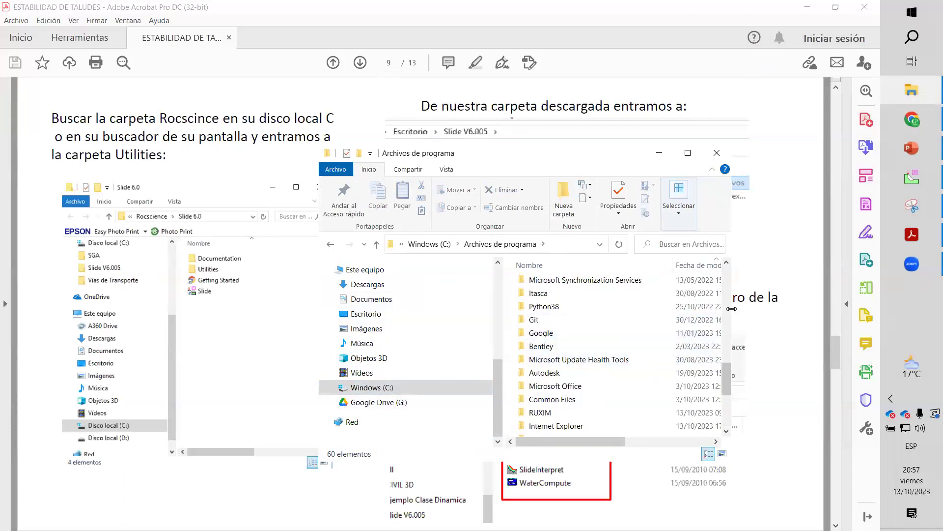
{"action": "left_click_drag", "start_coordinate": [732, 309], "coordinate": [800, 309]}
{"action": "scroll", "coordinate": [633, 355], "scroll_direction": "down", "scroll_amount": 2}
{"action": "scroll", "coordinate": [633, 355], "scroll_direction": "up", "scroll_amount": 3}
{"action": "scroll", "coordinate": [633, 355], "scroll_direction": "up", "scroll_amount": 3}
{"action": "scroll", "coordinate": [633, 354], "scroll_direction": "up", "scroll_amount": 5}
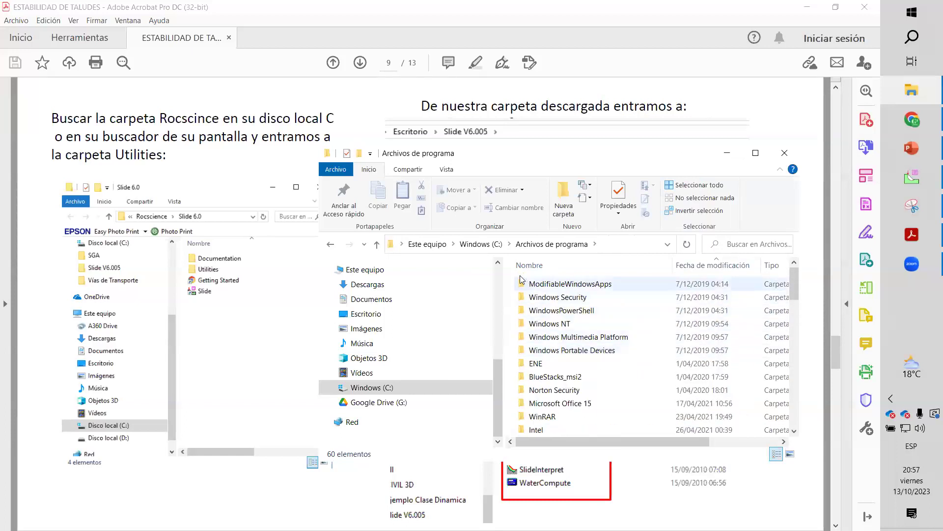
Return to the root of Windows (C:) and look through its folders for the Rocscience installation
{"action": "left_click", "coordinate": [481, 243]}
{"action": "scroll", "coordinate": [594, 344], "scroll_direction": "down", "scroll_amount": 2}
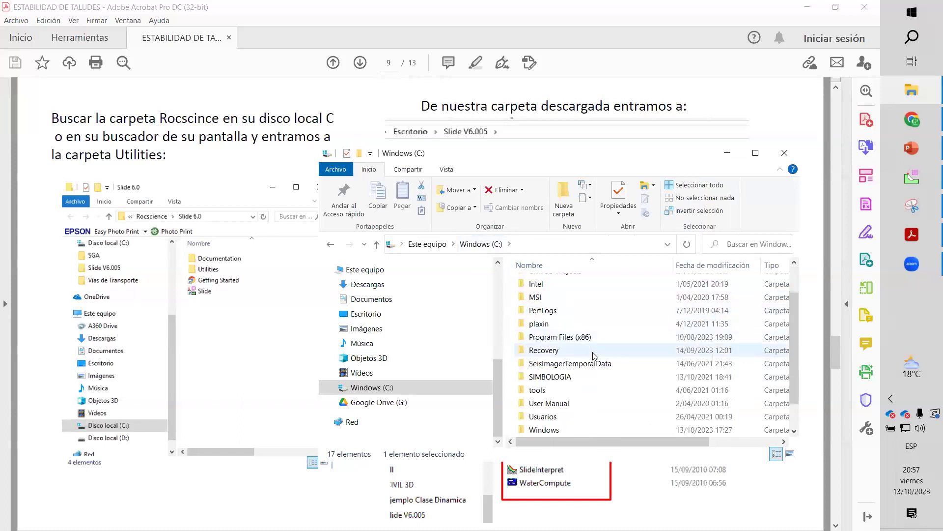
{"action": "scroll", "coordinate": [601, 368], "scroll_direction": "up", "scroll_amount": 3}
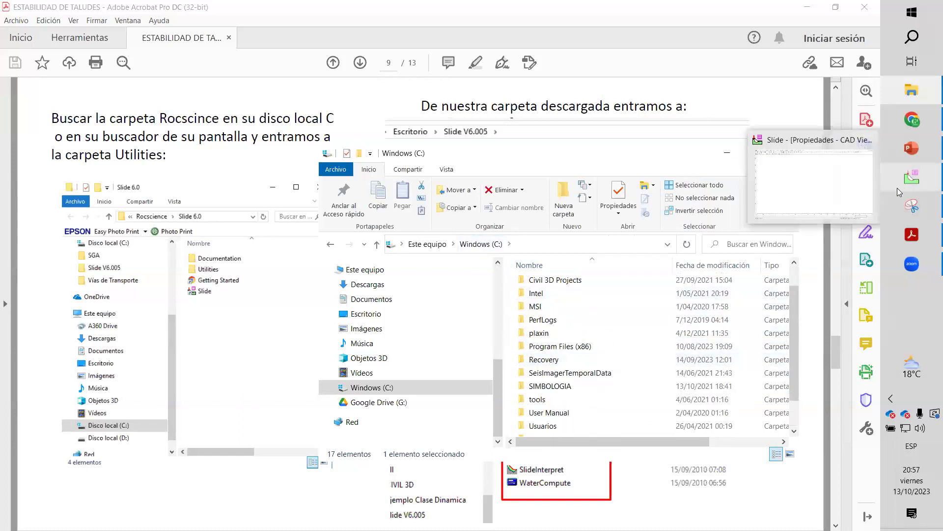
Minimize the PDF guide and the other open windows to clear the screen
{"action": "left_click", "coordinate": [815, 25]}
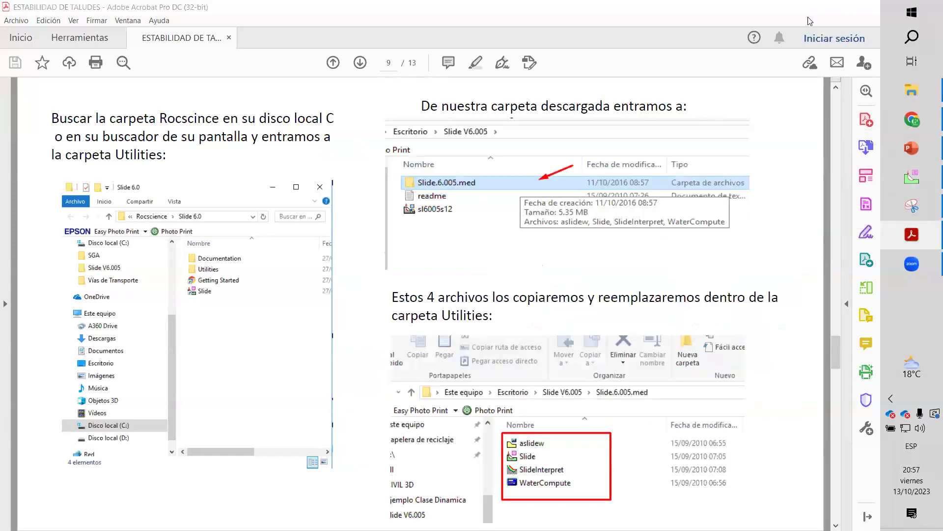
{"action": "left_click", "coordinate": [807, 7]}
{"action": "left_click", "coordinate": [809, 12]}
{"action": "left_click", "coordinate": [808, 17]}
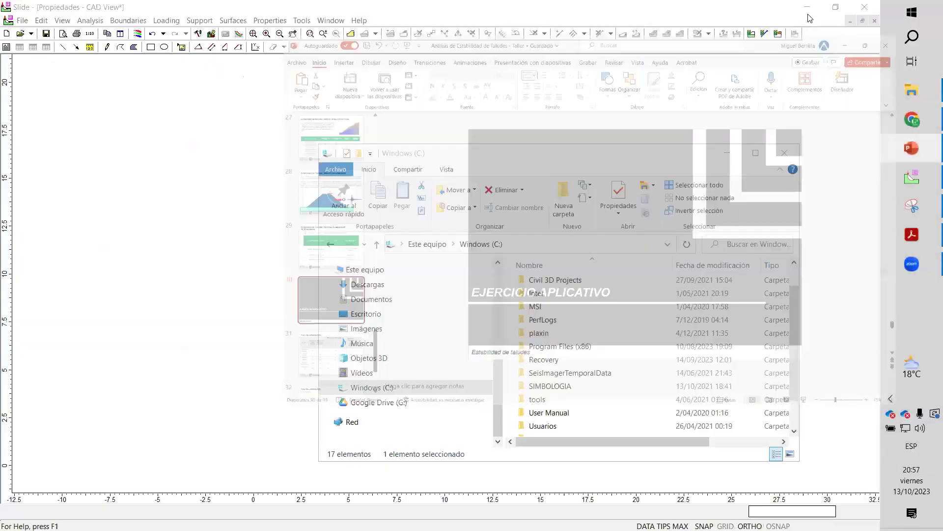
Clear the remaining windows, open the file location of the desktop's Slide shortcut, and maximize the Utilities folder window
{"action": "left_click", "coordinate": [807, 14]}
{"action": "left_click", "coordinate": [731, 152]}
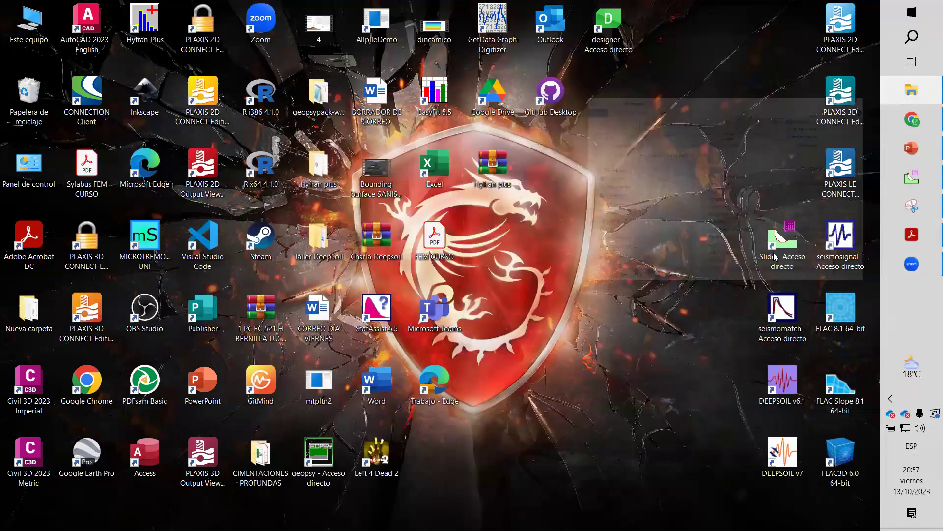
{"action": "right_click", "coordinate": [776, 264]}
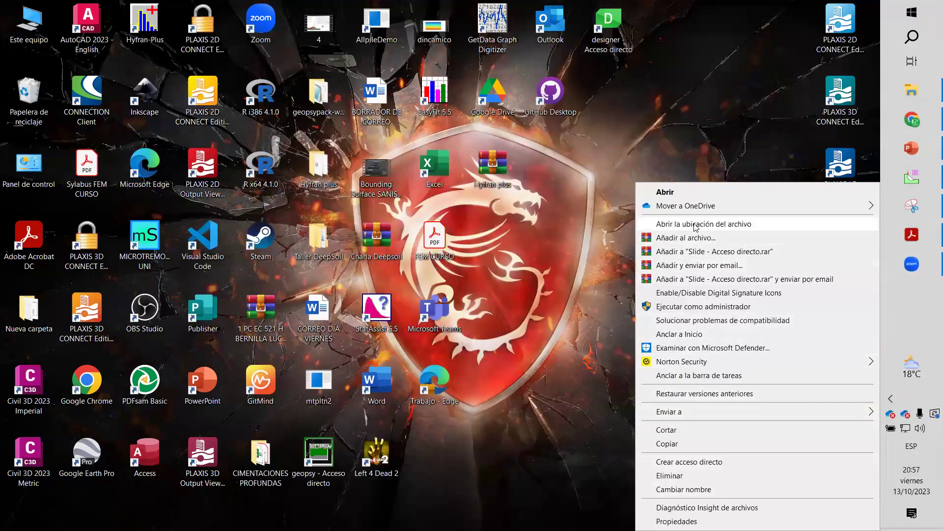
{"action": "left_click", "coordinate": [679, 224]}
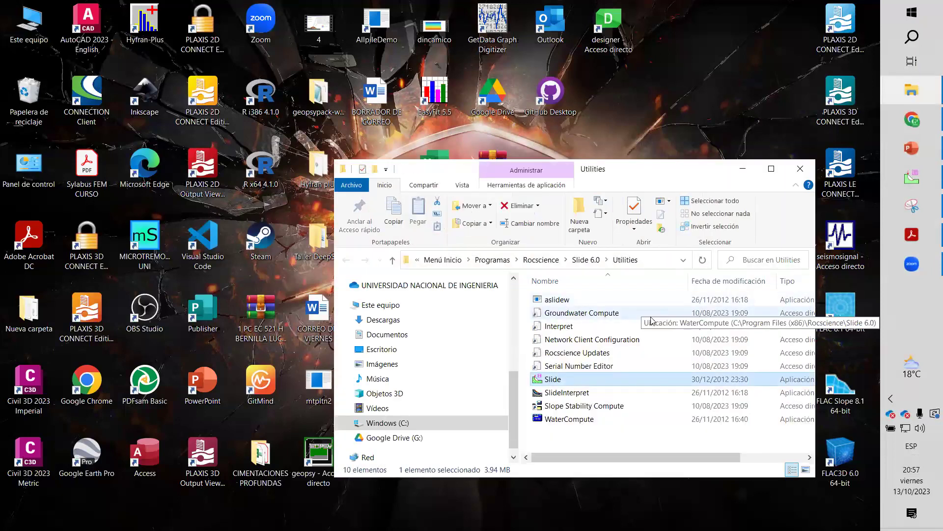
{"action": "left_click", "coordinate": [764, 174]}
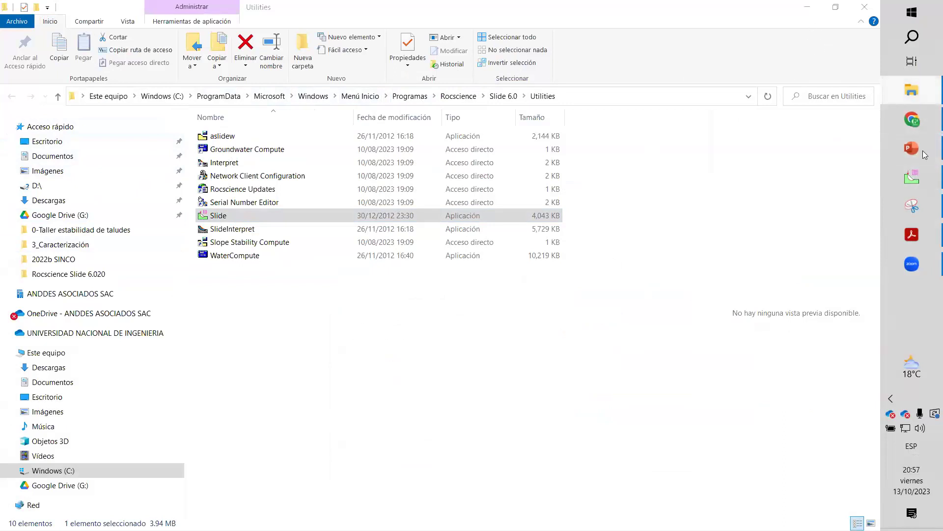
Compare page 9 of the PDF guide with the Utilities folder, then minimize the Utilities window
{"action": "left_click", "coordinate": [928, 237]}
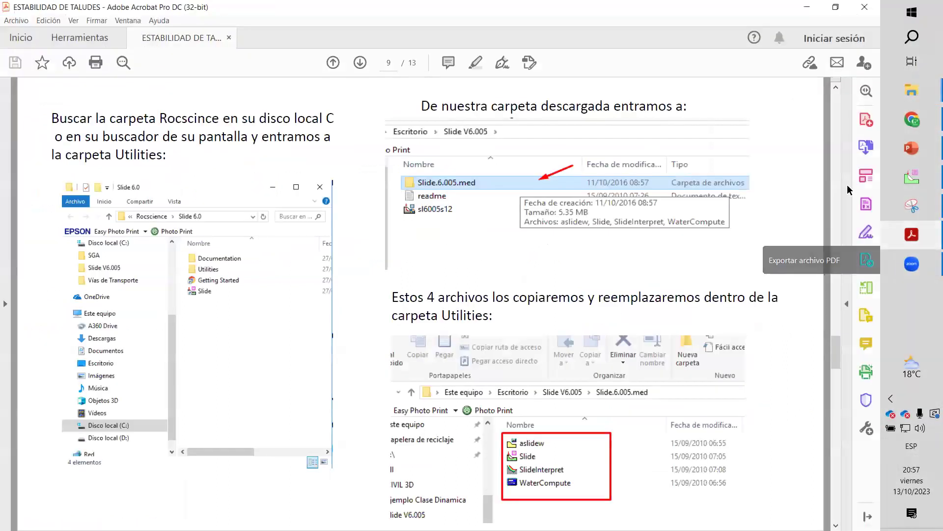
{"action": "mouse_move", "coordinate": [915, 89]}
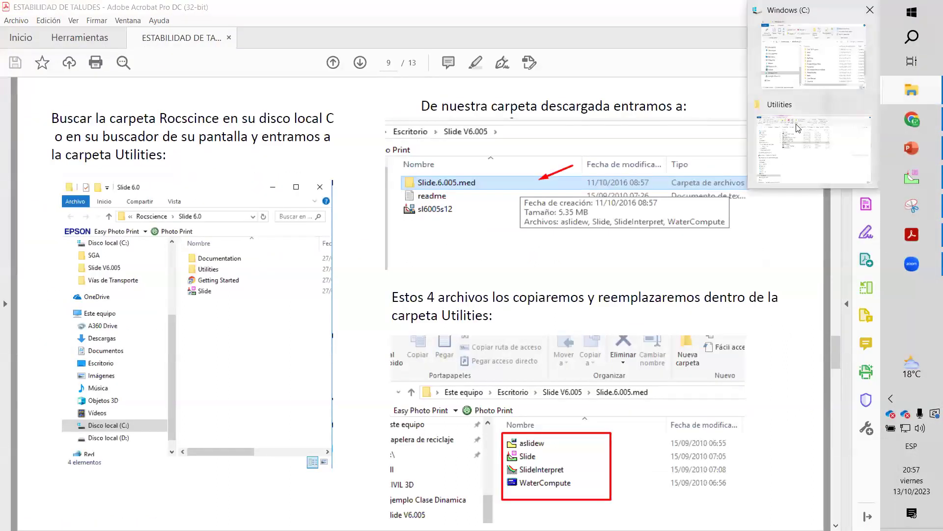
{"action": "left_click", "coordinate": [799, 129]}
{"action": "left_click", "coordinate": [807, 7]}
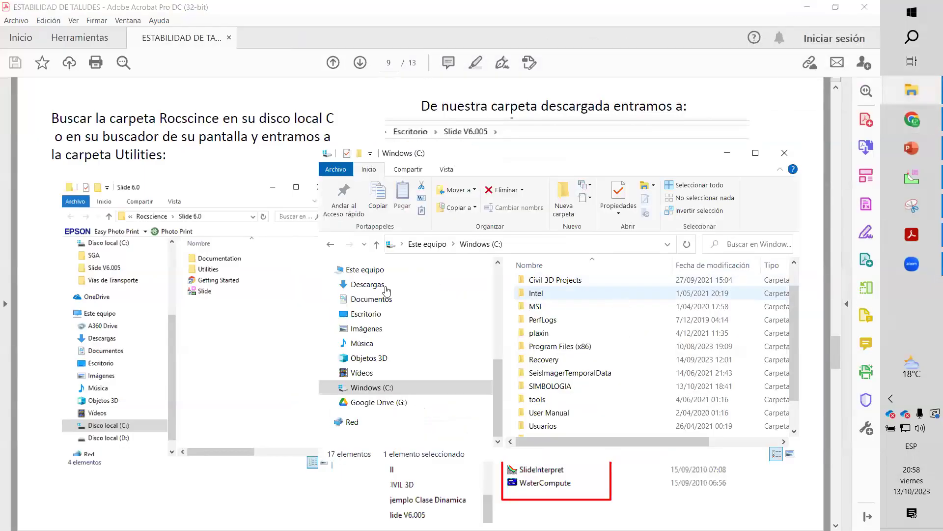
Go back from Windows (C:) to the Rocscience Slide 6.020 folder in File Explorer and open its Crack subfolder
{"action": "left_click", "coordinate": [330, 247]}
{"action": "left_click", "coordinate": [330, 245]}
{"action": "left_click", "coordinate": [331, 245]}
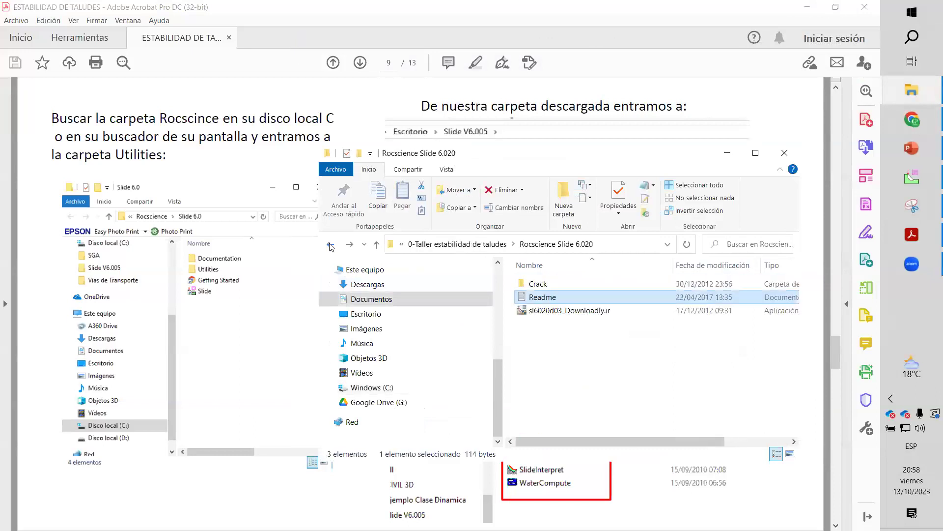
{"action": "left_click", "coordinate": [558, 283]}
{"action": "double_click", "coordinate": [558, 280]}
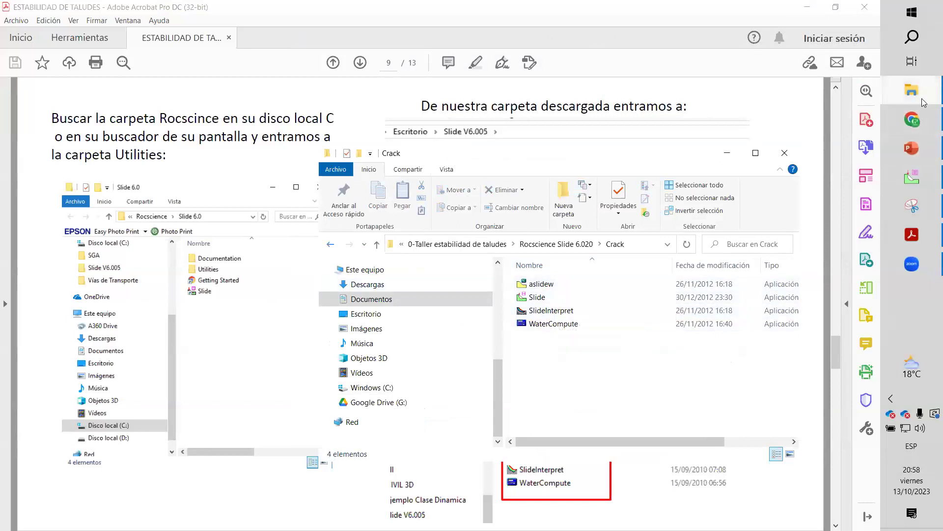
Return to the PDF guide and read pages 9 to 12, covering the file replacement, administrator permissions and desktop shortcut
{"action": "left_click", "coordinate": [212, 164]}
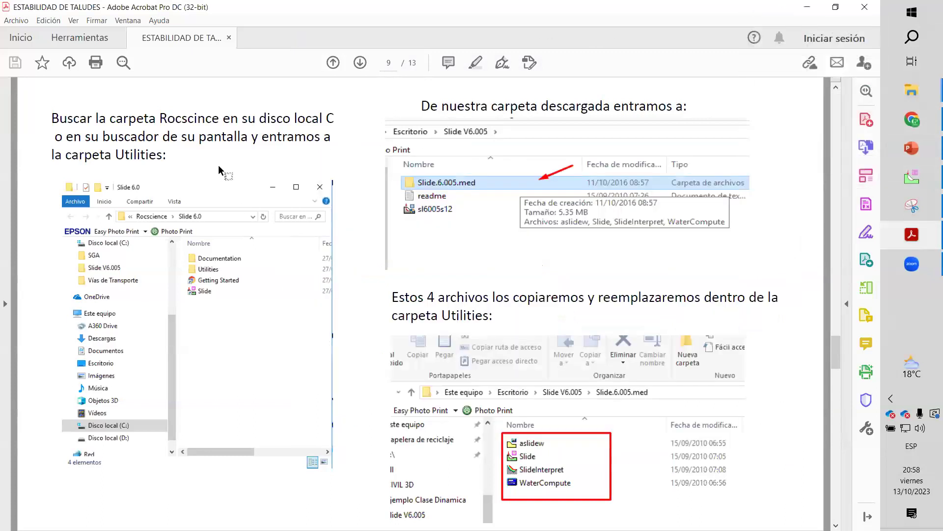
{"action": "left_click", "coordinate": [264, 271]}
{"action": "left_click", "coordinate": [350, 311]}
{"action": "scroll", "coordinate": [350, 310], "scroll_direction": "down", "scroll_amount": 3}
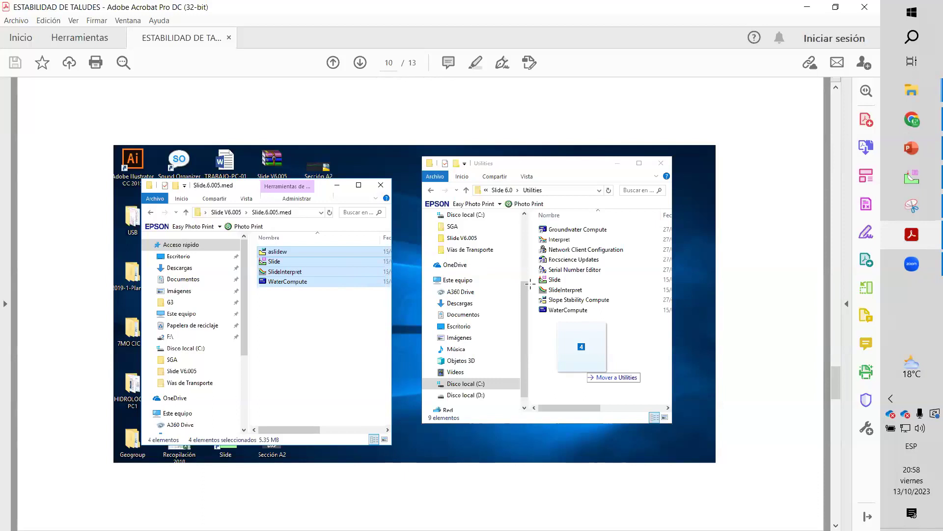
{"action": "left_click_drag", "start_coordinate": [536, 275], "coordinate": [619, 286]}
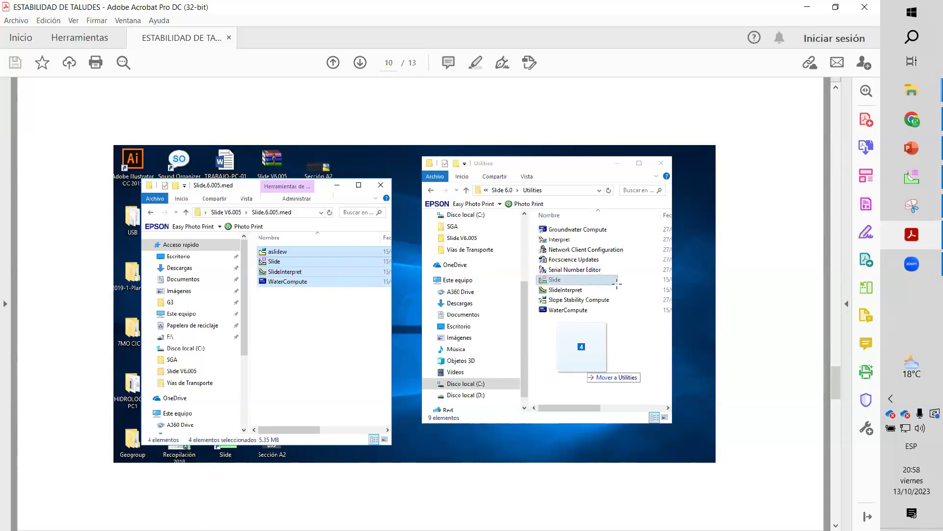
{"action": "left_click", "coordinate": [731, 317]}
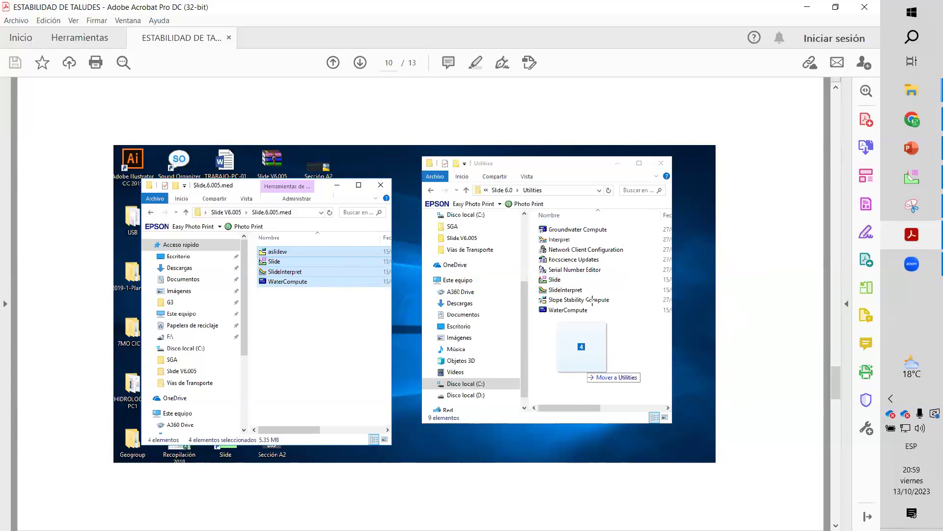
{"action": "scroll", "coordinate": [592, 301], "scroll_direction": "down", "scroll_amount": 3}
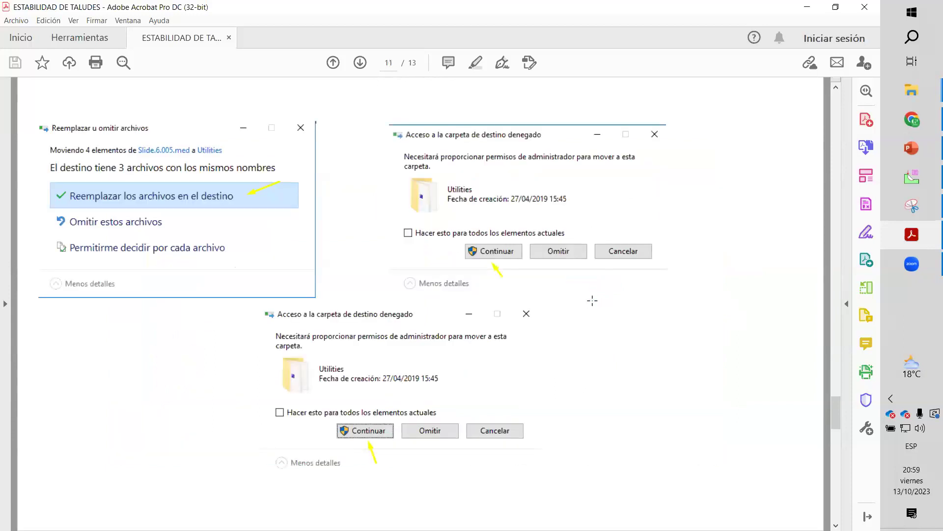
{"action": "scroll", "coordinate": [592, 301], "scroll_direction": "down", "scroll_amount": 3}
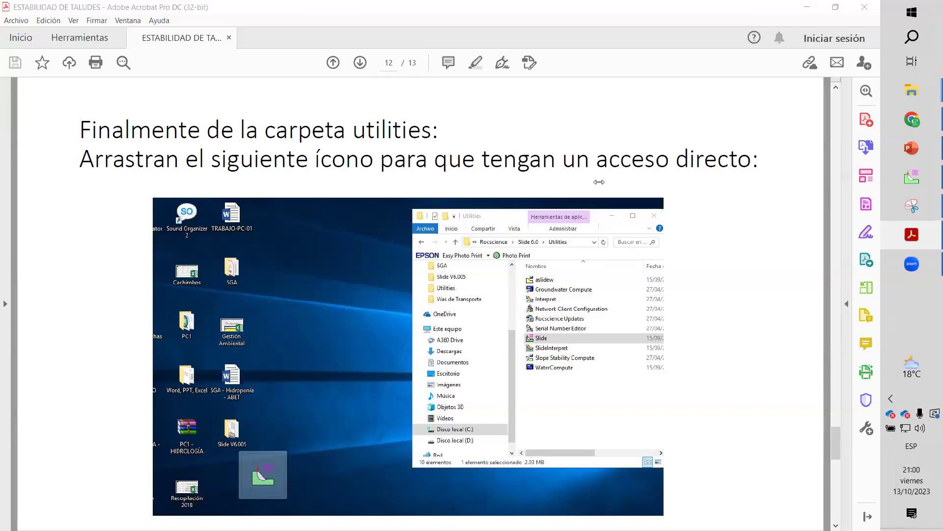
Switch to the Utilities folder in File Explorer and review its program files and shortcuts
{"action": "mouse_move", "coordinate": [903, 96]}
{"action": "left_click", "coordinate": [801, 157]}
{"action": "left_click", "coordinate": [572, 101]}
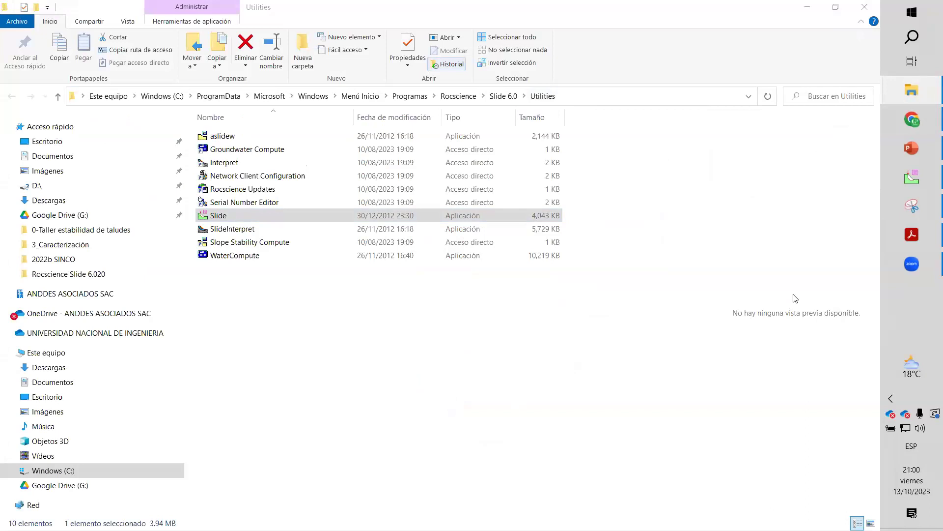
{"action": "left_click_drag", "start_coordinate": [325, 340], "coordinate": [265, 149]}
{"action": "left_click", "coordinate": [338, 354]}
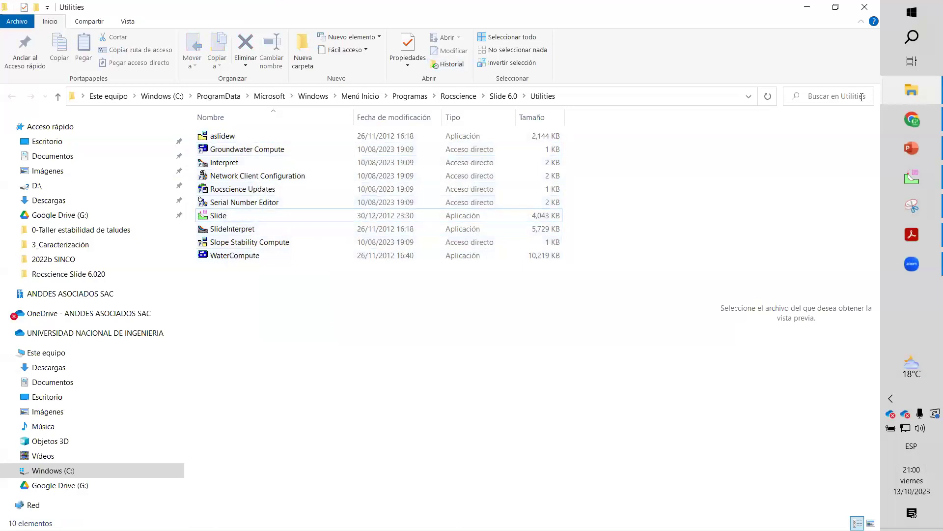
Bring up the Crack folder over Utilities, select its four application files, and return to the Utilities window
{"action": "left_click", "coordinate": [912, 90]}
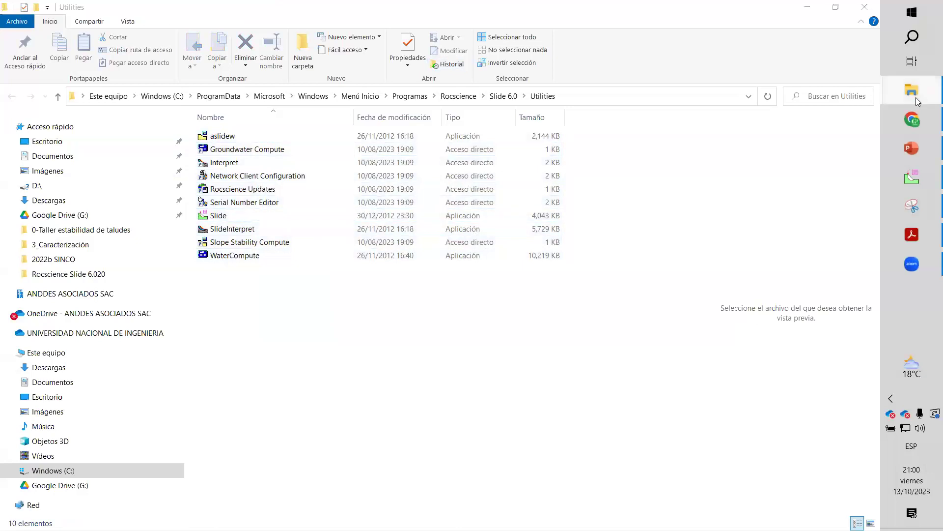
{"action": "left_click", "coordinate": [828, 60]}
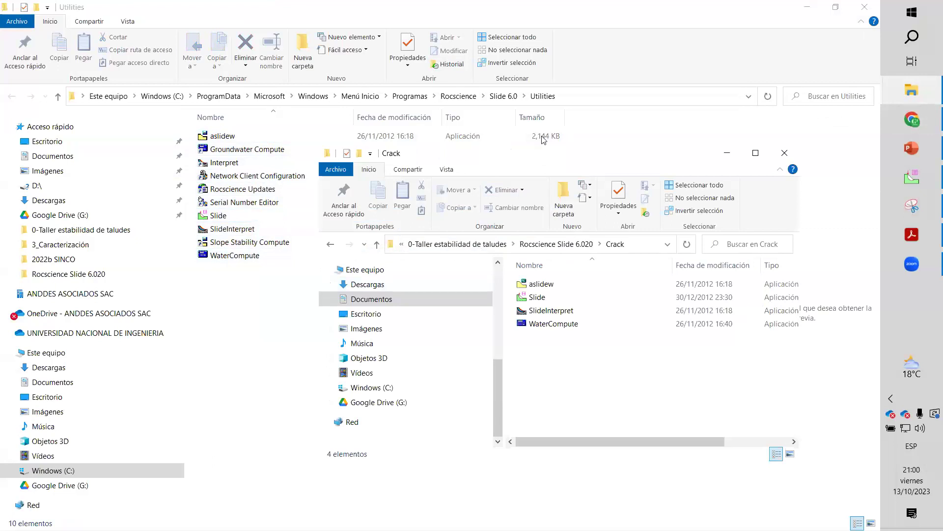
{"action": "left_click_drag", "start_coordinate": [563, 370], "coordinate": [552, 287]}
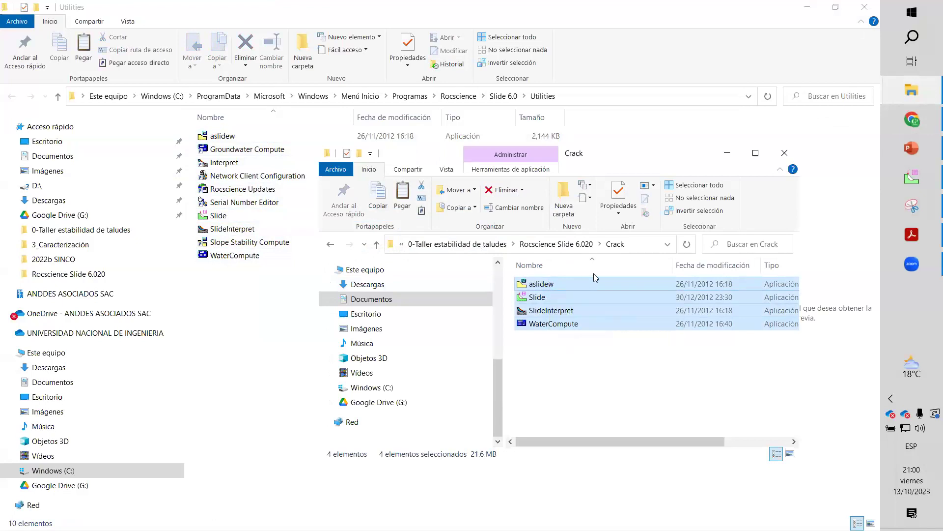
{"action": "left_click", "coordinate": [251, 352]}
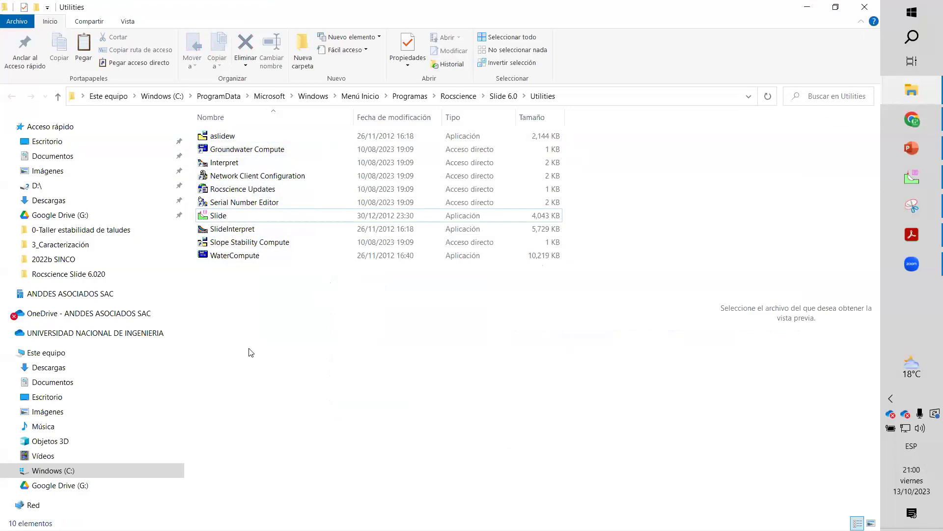
{"action": "right_click", "coordinate": [227, 217]}
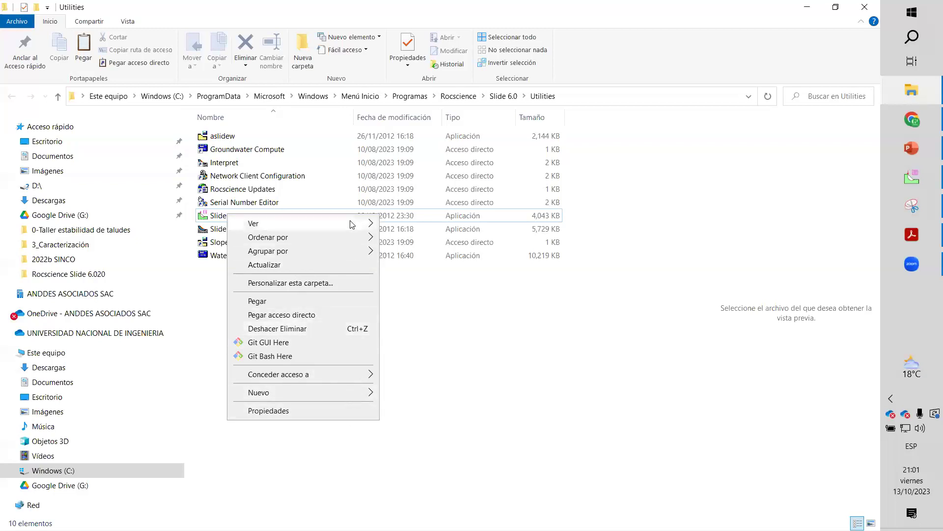
{"action": "mouse_move", "coordinate": [359, 237]}
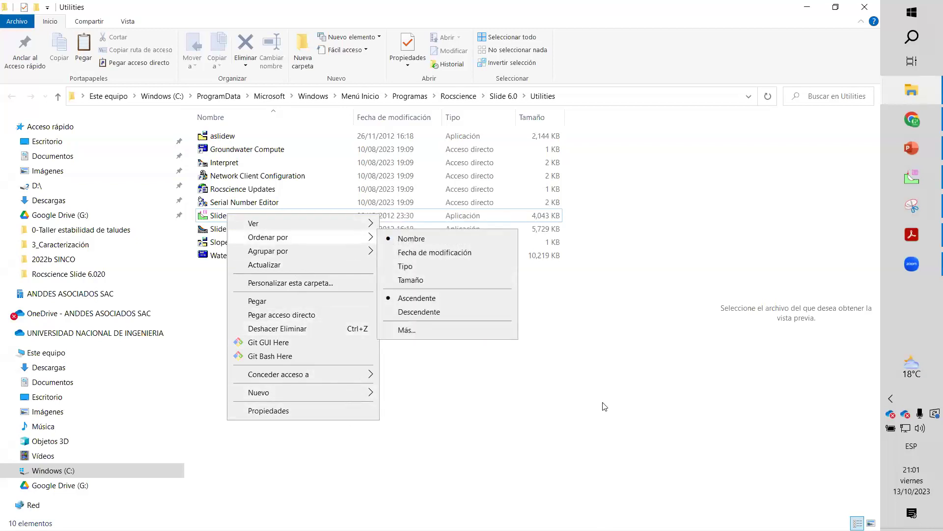
{"action": "left_click", "coordinate": [605, 406]}
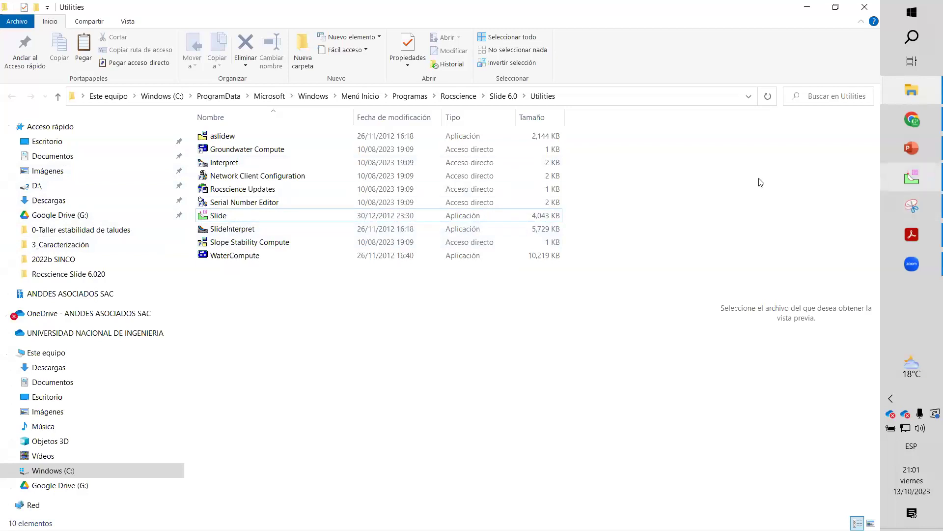
Minimize the Utilities, PDF guide and Crack windows and point out the Slide shortcut on the desktop
{"action": "left_click", "coordinate": [804, 9]}
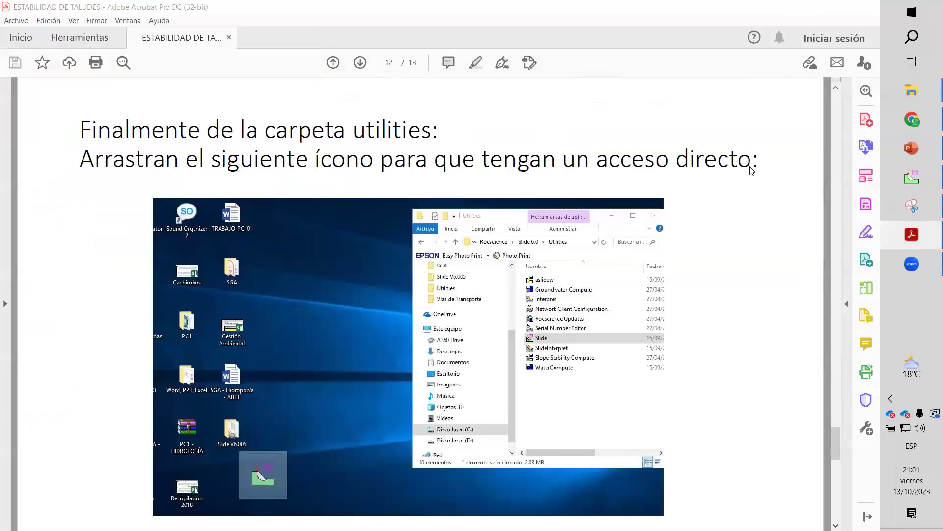
{"action": "left_click", "coordinate": [806, 7]}
{"action": "left_click", "coordinate": [729, 152]}
{"action": "left_click_drag", "start_coordinate": [725, 189], "coordinate": [814, 285]}
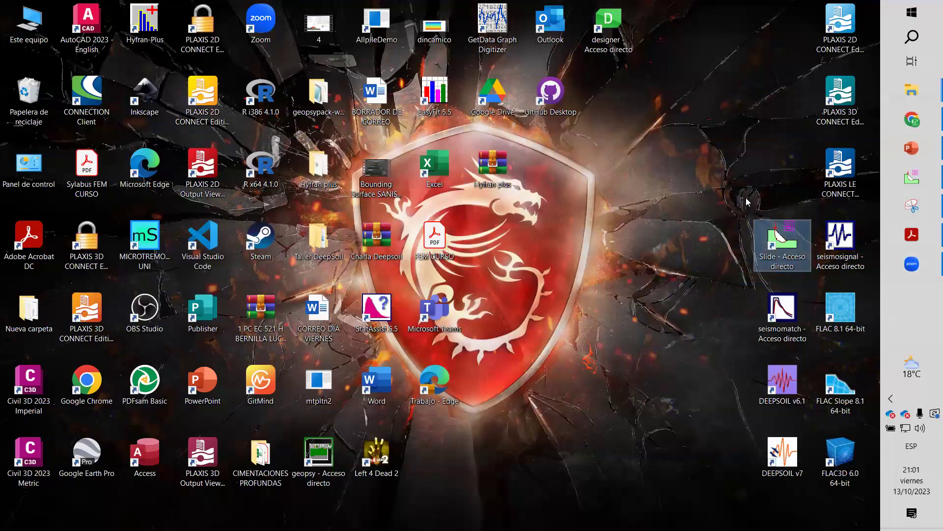
{"action": "left_click_drag", "start_coordinate": [739, 195], "coordinate": [813, 278]}
{"action": "left_click", "coordinate": [736, 182]}
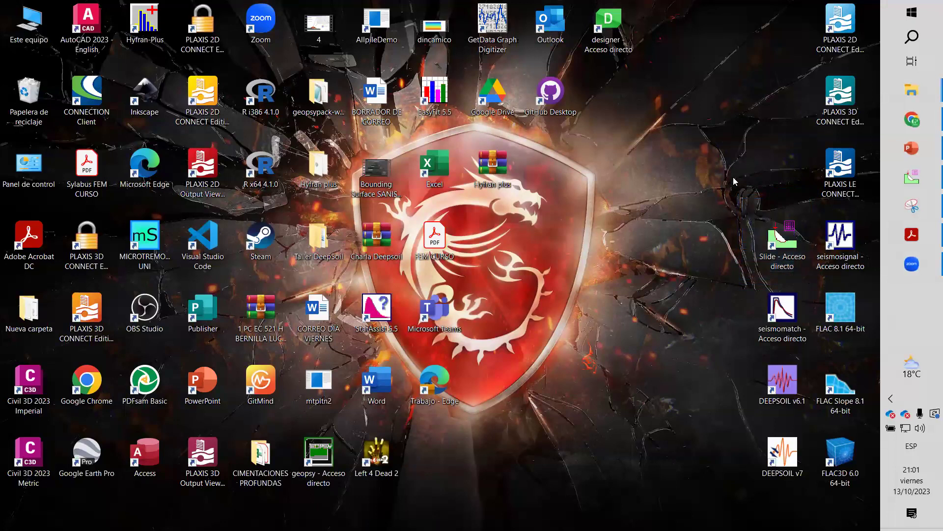
Switch to Slide, open the Pad de lixiviación folder under 0-Taller estabilidad de taludes in File Explorer, and return to Slide
{"action": "left_click", "coordinate": [923, 184]}
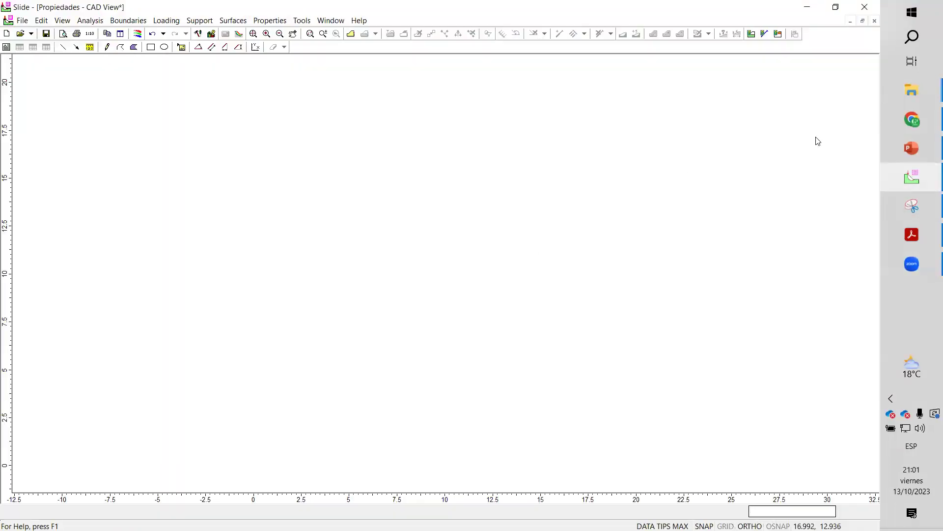
{"action": "left_click", "coordinate": [917, 91]}
{"action": "left_click", "coordinate": [821, 75]}
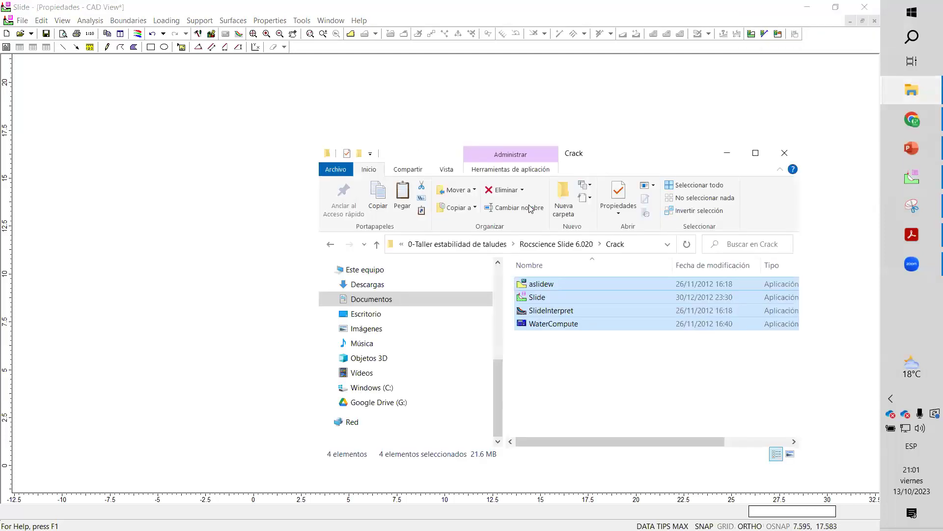
{"action": "left_click", "coordinate": [490, 248]}
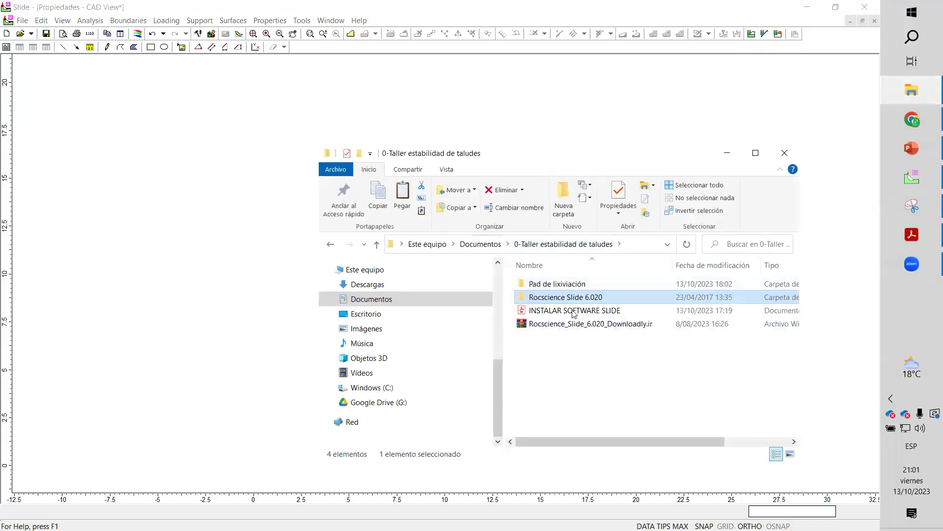
{"action": "double_click", "coordinate": [564, 288]}
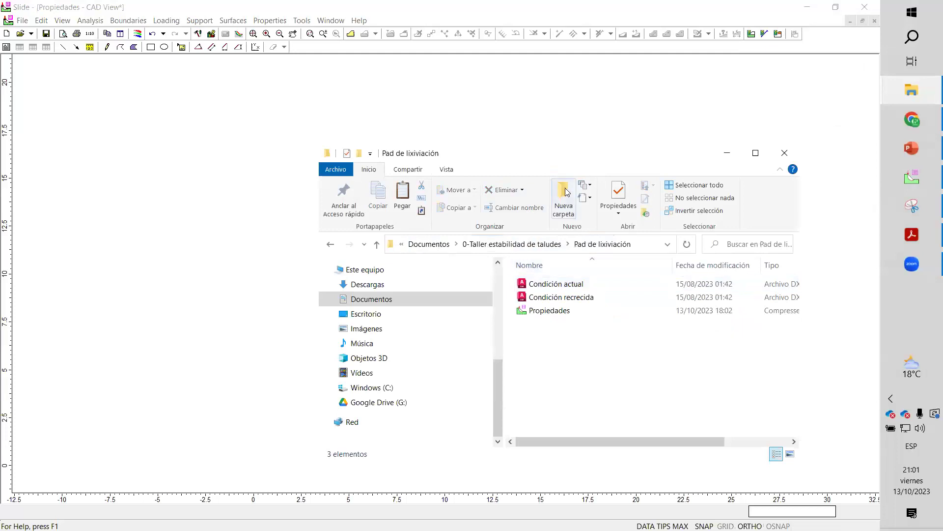
{"action": "left_click", "coordinate": [609, 139]}
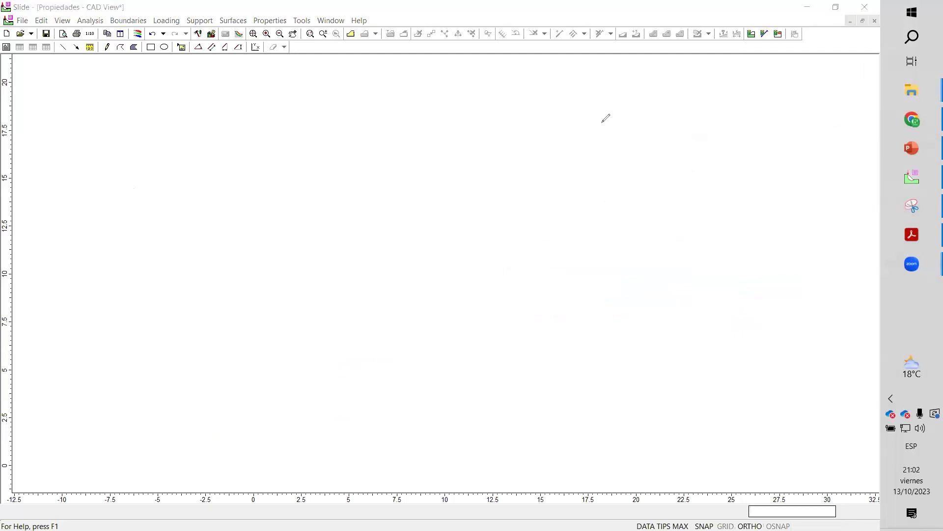
{"action": "left_click", "coordinate": [184, 15]}
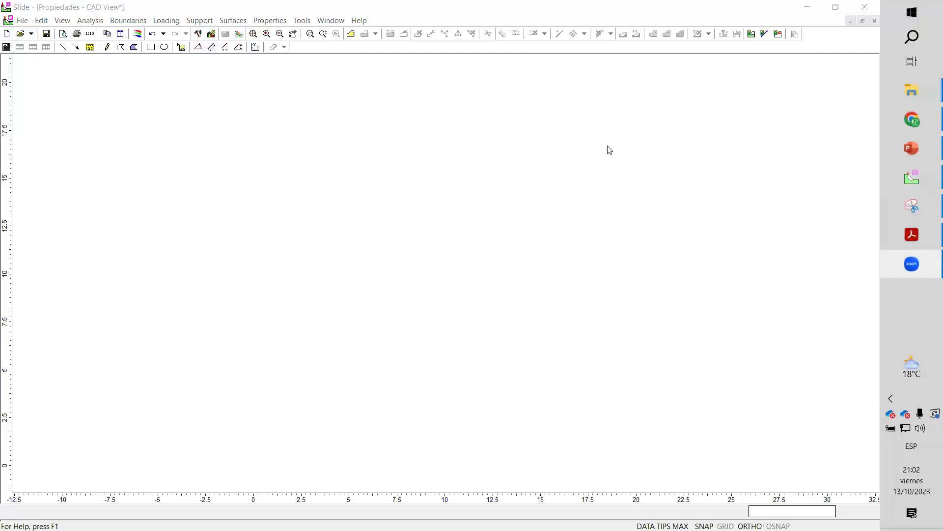
{"action": "left_click", "coordinate": [236, 21]}
{"action": "mouse_move", "coordinate": [275, 22]}
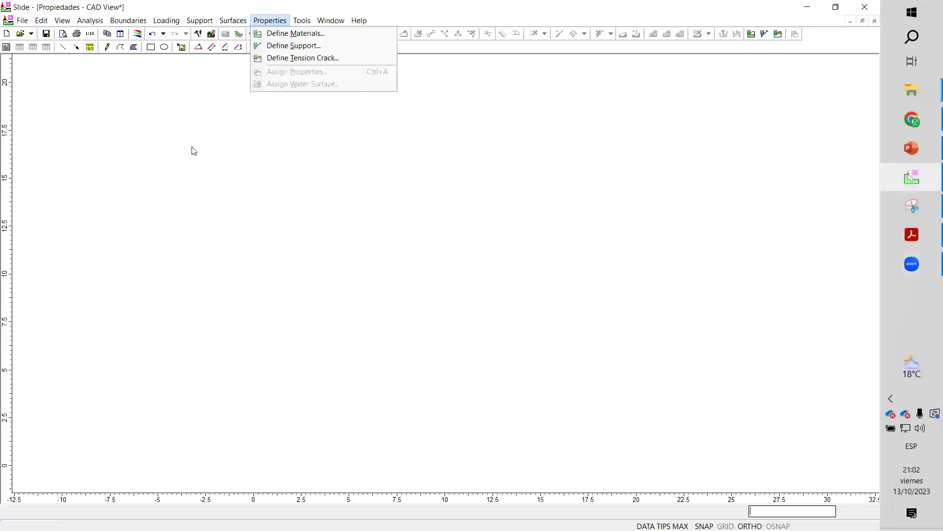
{"action": "left_click", "coordinate": [221, 135]}
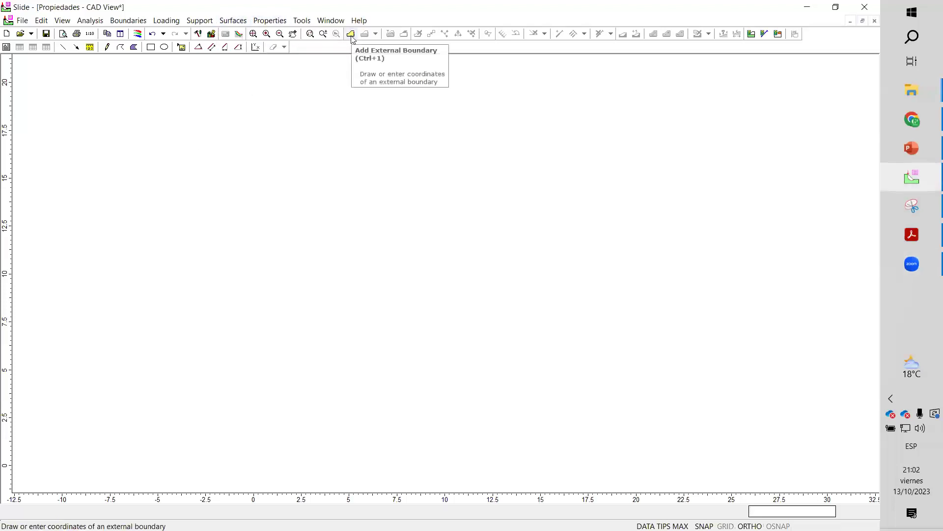